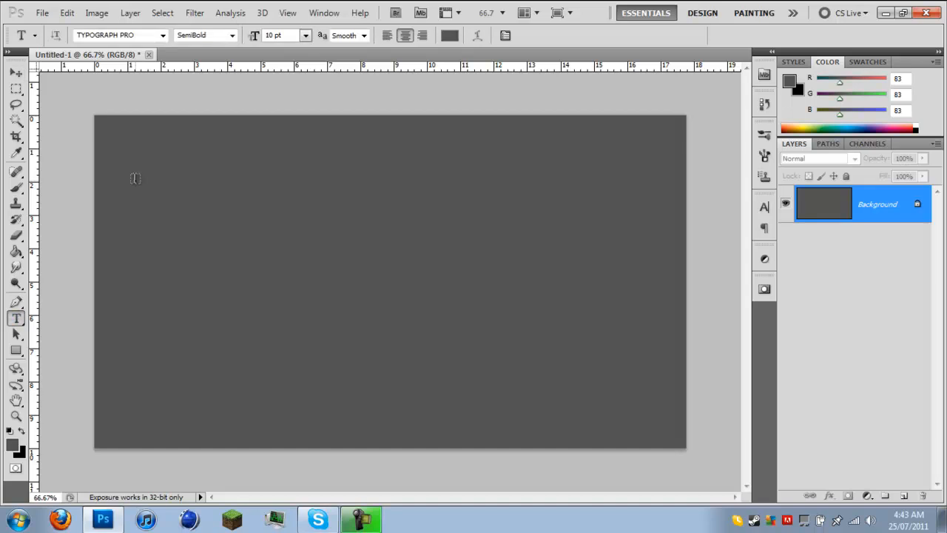
# Add the text SQUIBBER in white near the upper-left corner of the canvas
pyautogui.click(146, 131)
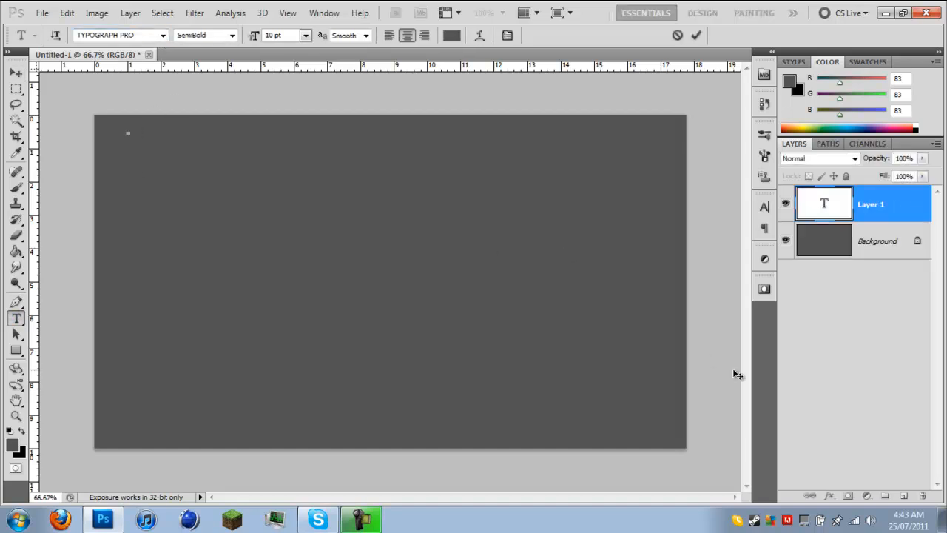
pyautogui.click(452, 35)
pyautogui.moveTo(589, 181); pyautogui.dragTo(306, 87)
pyautogui.click(812, 157)
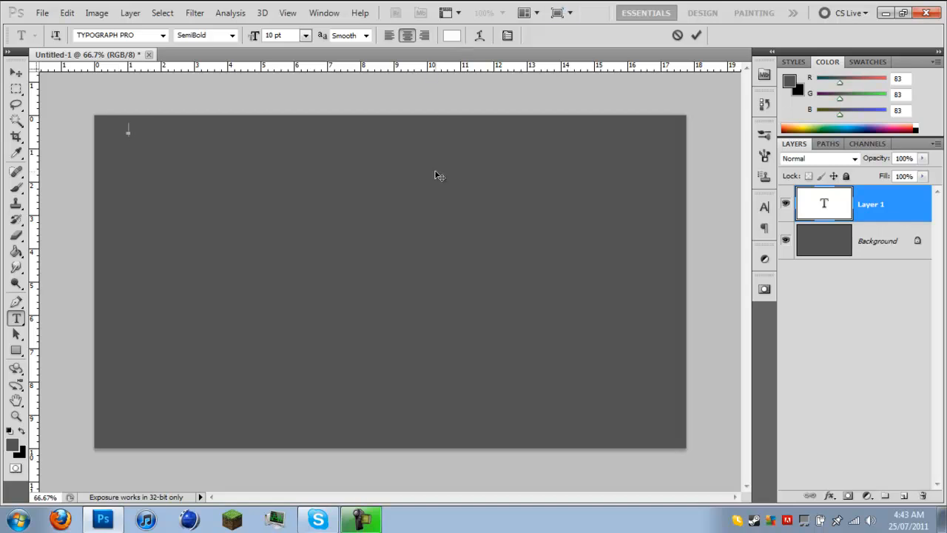
pyautogui.write('QUIBBER')
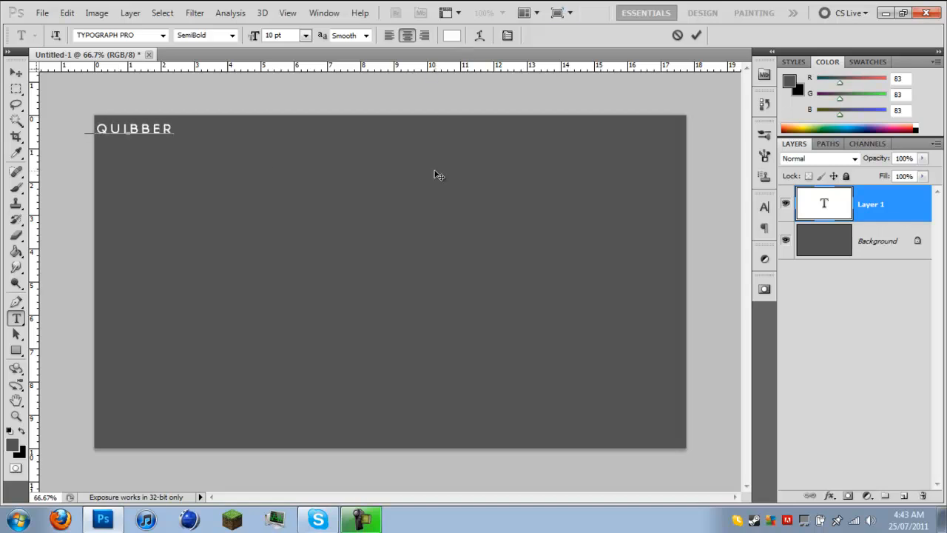
pyautogui.moveTo(187, 189); pyautogui.dragTo(255, 188)
# Set the character tracking of the whole SQUIBBER text to 0
pyautogui.moveTo(242, 127); pyautogui.dragTo(148, 129)
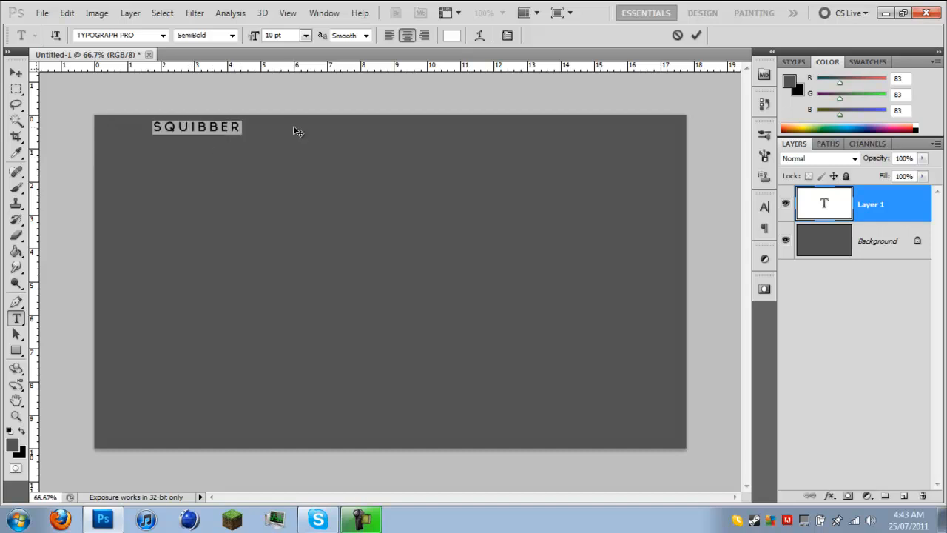
pyautogui.click(765, 207)
pyautogui.click(716, 255)
pyautogui.write('0')
pyautogui.press('Return')
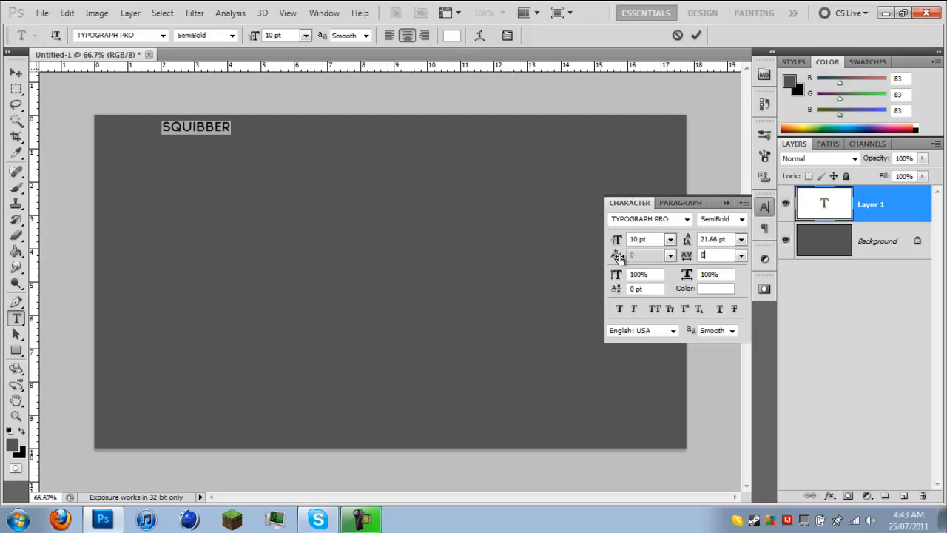
pyautogui.click(727, 202)
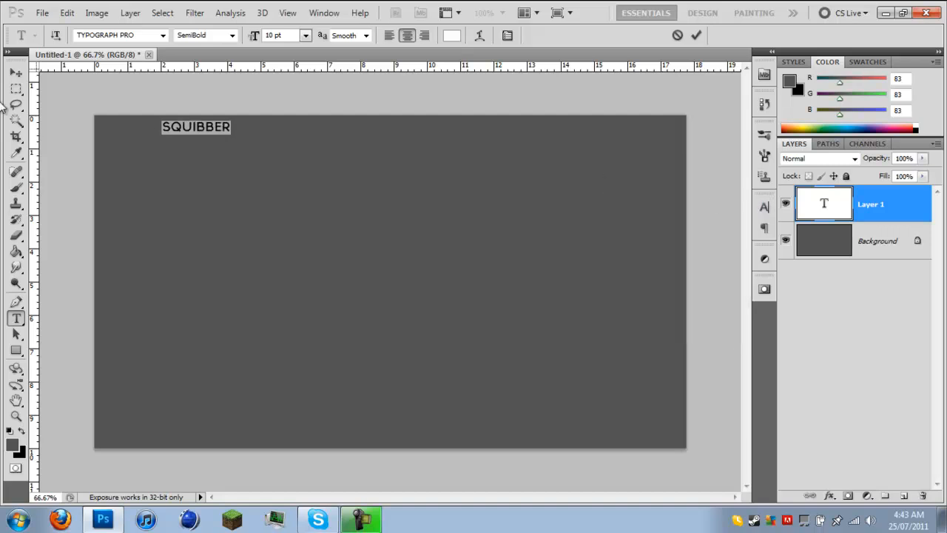
# Move the SQUIBBER text snugly into the upper-left corner of the canvas
pyautogui.click(15, 73)
pyautogui.moveTo(213, 136); pyautogui.dragTo(150, 131)
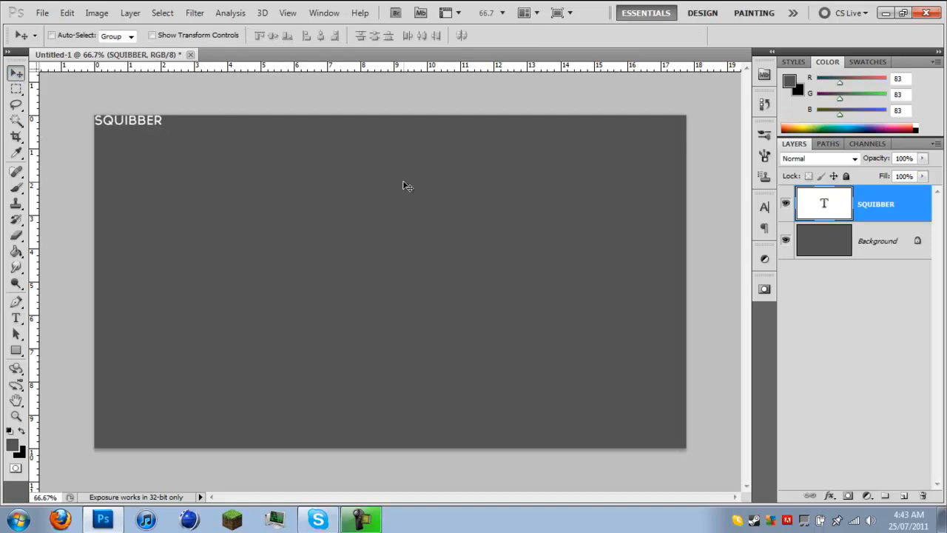
pyautogui.press('Up')
pyautogui.press('Right')
pyautogui.press('Right')
pyautogui.press('Left')
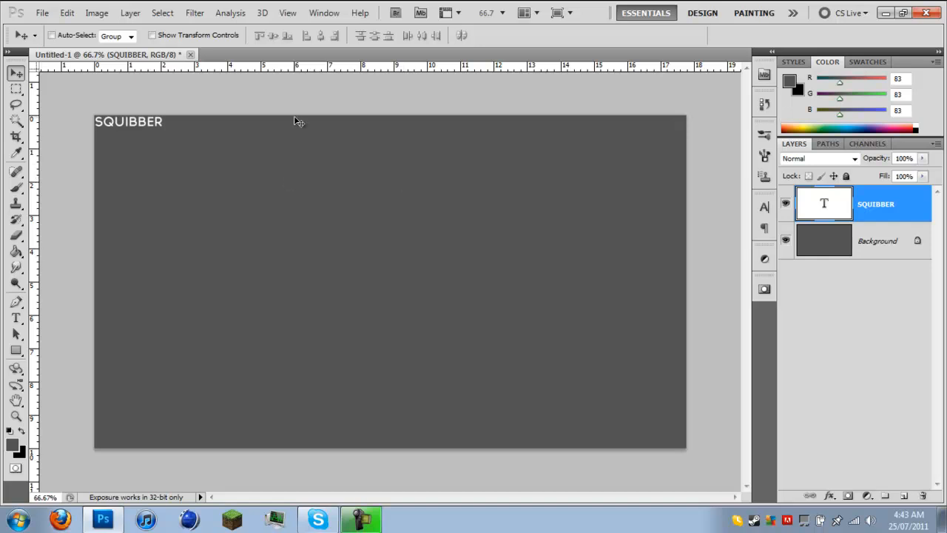
# Duplicate the SQUIBBER text layer and nudge the copy right until it sits directly after the original word
pyautogui.click(152, 35)
pyautogui.hotkey('ctrl', 'j')
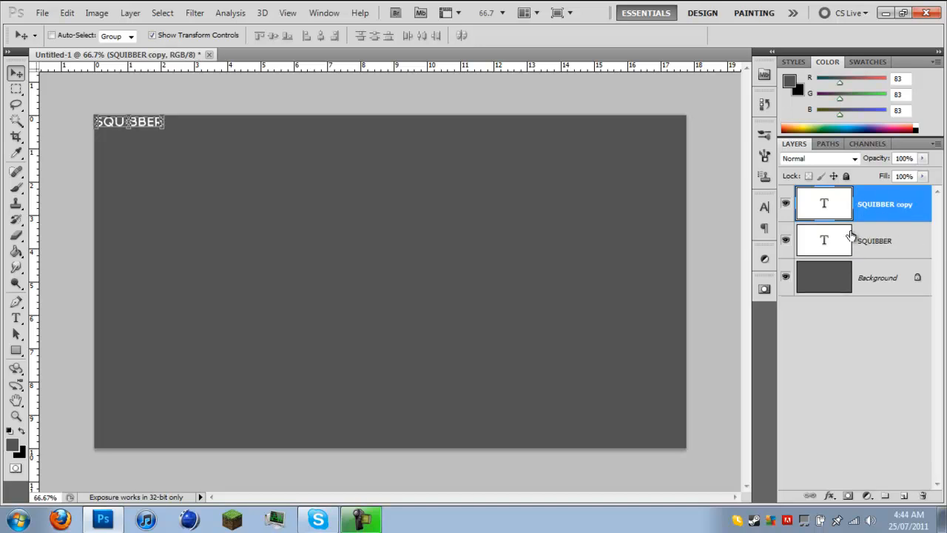
pyautogui.press('Right')
pyautogui.press('Right')
pyautogui.press('Right')
pyautogui.press('Right')
pyautogui.press('Right')
pyautogui.press('Right')
pyautogui.press('Right')
pyautogui.press('Right')
pyautogui.press('Right')
pyautogui.press('Right')
pyautogui.press('Right')
pyautogui.press('Right')
pyautogui.press('Right')
pyautogui.press('Right')
pyautogui.press('Right')
pyautogui.press('Right')
pyautogui.press('Right')
pyautogui.press('Right')
pyautogui.press('Right')
pyautogui.press('Right')
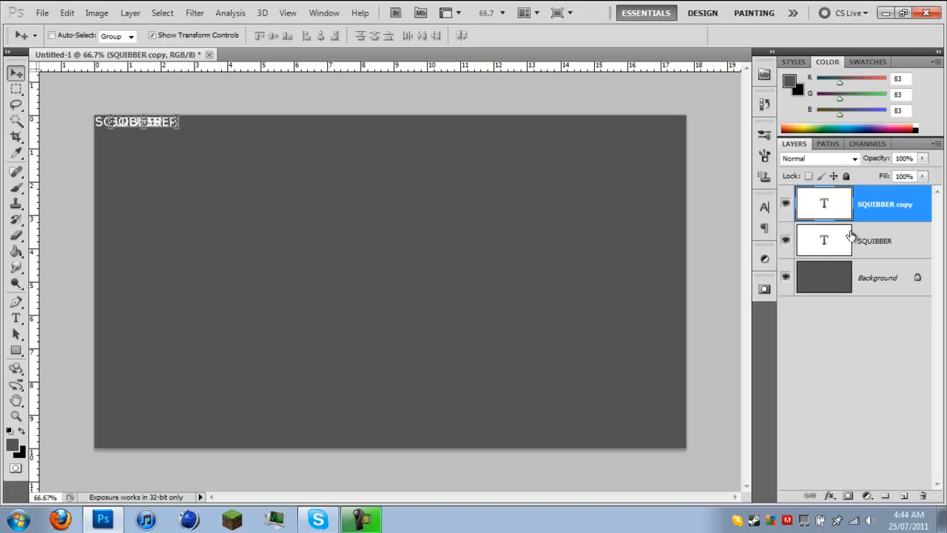
pyautogui.press('Right')
pyautogui.press('Right')
pyautogui.press('Right')
pyautogui.press('Right')
pyautogui.press('Right')
pyautogui.press('Right')
pyautogui.press('Right')
pyautogui.press('Right')
pyautogui.press('Right')
pyautogui.press('Right')
pyautogui.press('Right')
pyautogui.press('Right')
pyautogui.press('Right')
pyautogui.press('Right')
pyautogui.press('Right')
pyautogui.press('Right')
pyautogui.press('Right')
pyautogui.press('Right')
pyautogui.press('Right')
pyautogui.press('Right')
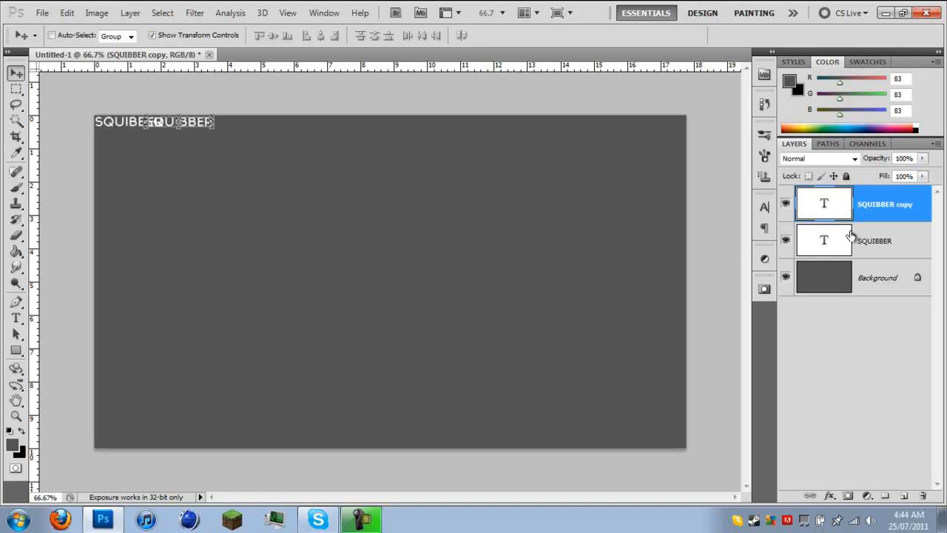
pyautogui.press('Right')
pyautogui.press('Right')
pyautogui.press('Right')
pyautogui.press('Right')
pyautogui.press('Right')
pyautogui.press('Right')
pyautogui.press('Right')
pyautogui.press('Right')
pyautogui.press('Right')
pyautogui.press('Right')
pyautogui.press('Right')
pyautogui.press('Right')
pyautogui.press('Right')
pyautogui.press('Right')
pyautogui.press('Right')
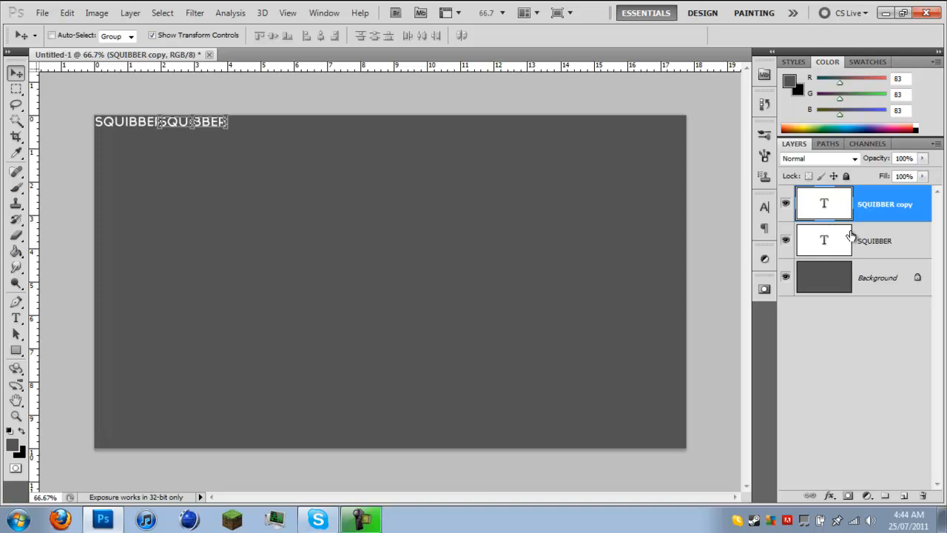
pyautogui.press('Right')
pyautogui.press('Right')
pyautogui.press('Right')
pyautogui.press('Right')
pyautogui.press('Right')
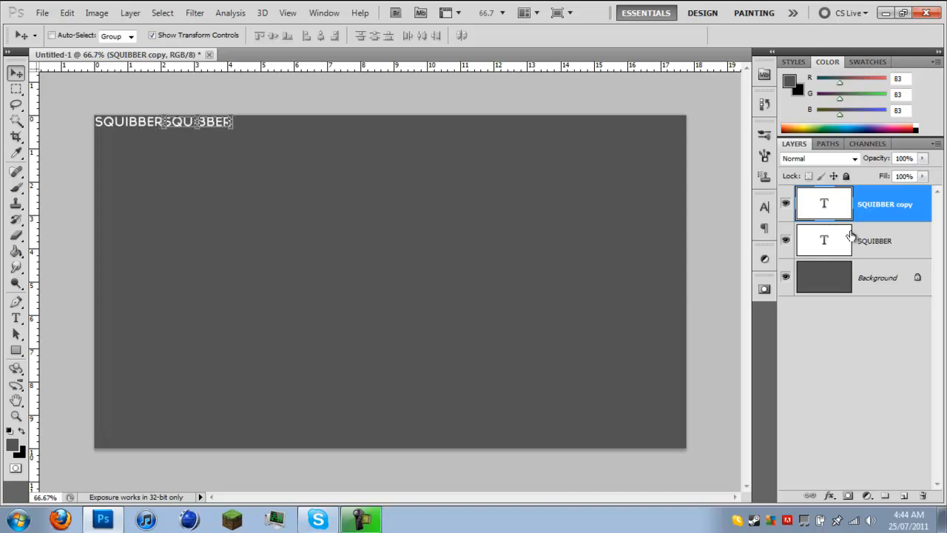
pyautogui.click(152, 34)
pyautogui.press('Right')
pyautogui.press('Right')
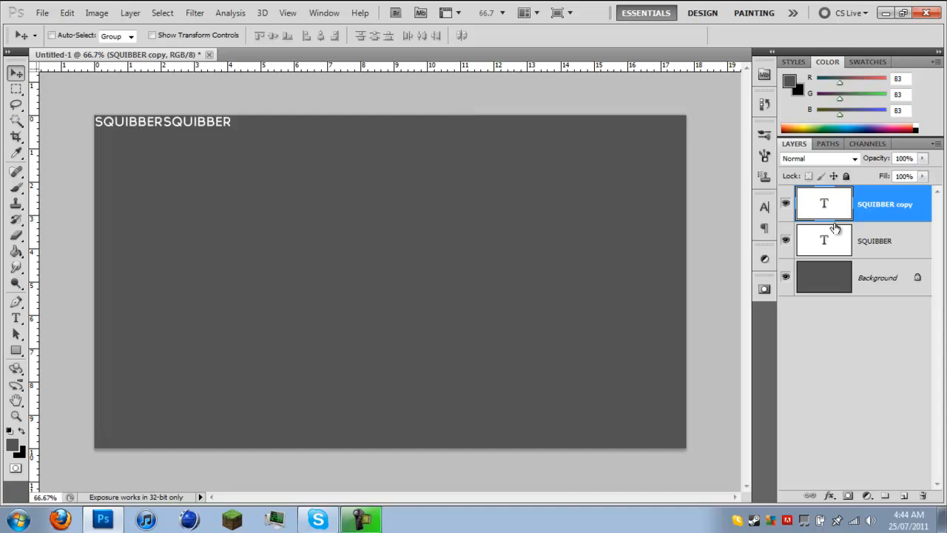
# Merge the two SQUIBBER text layers into one and rename the merged layer Text
pyautogui.keyDown('shift'); pyautogui.click(876, 245); pyautogui.keyUp('shift')
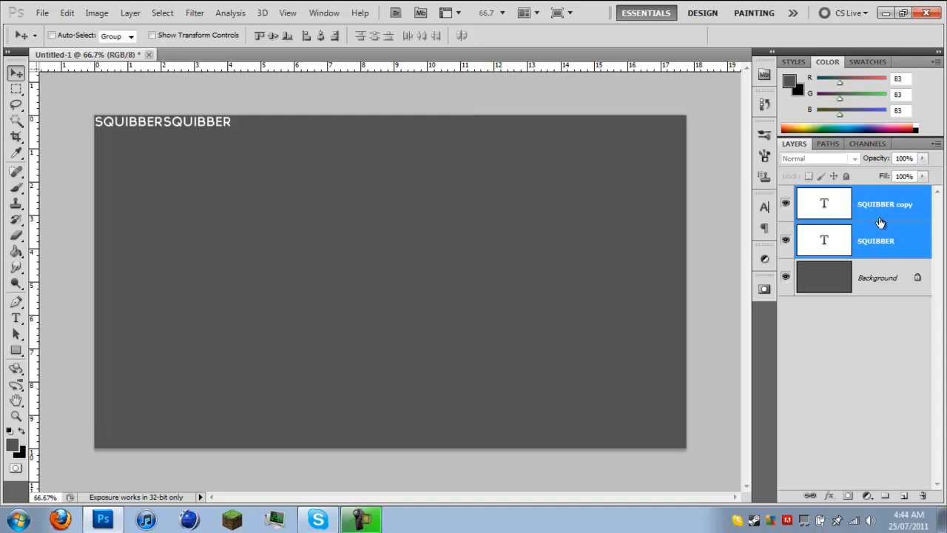
pyautogui.hotkey('ctrl', 'e')
pyautogui.doubleClick(880, 205)
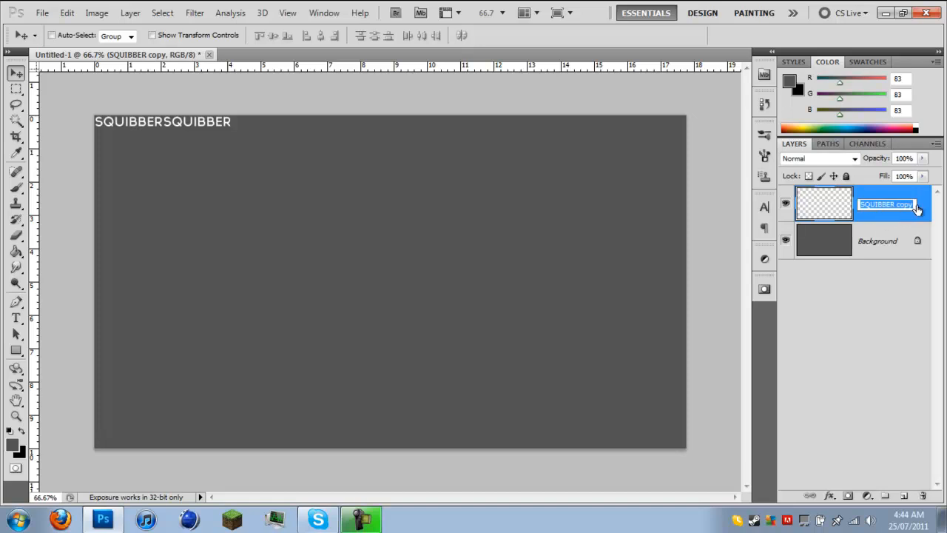
pyautogui.write('Text')
pyautogui.press('Return')
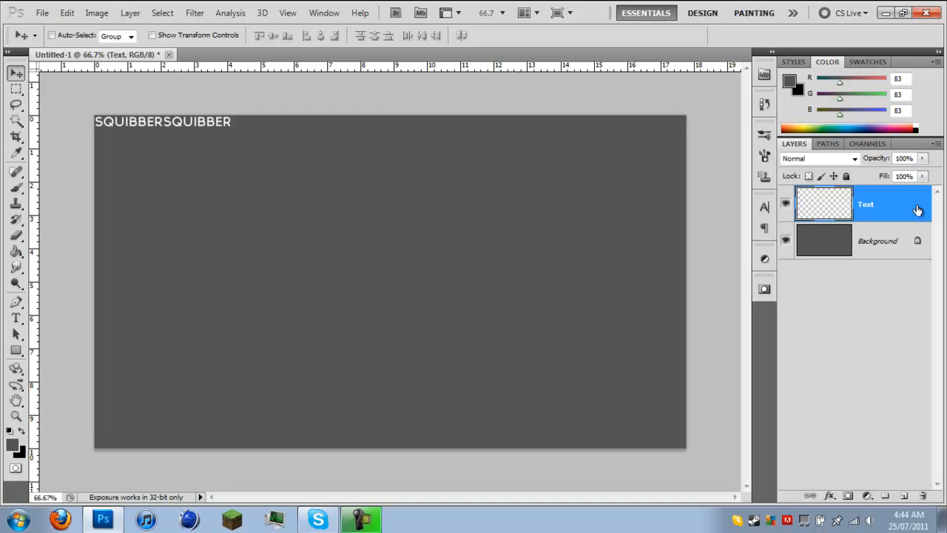
# Duplicate the Text layer, shift the copy straight down to form a second row, and merge it into the Text layer
pyautogui.hotkey('ctrl', 'j')
pyautogui.press('Down')
pyautogui.press('Down')
pyautogui.press('Down')
pyautogui.press('Down')
pyautogui.press('Down')
pyautogui.press('Down')
pyautogui.press('Down')
pyautogui.press('Down')
pyautogui.press('Down')
pyautogui.press('Down')
pyautogui.press('Down')
pyautogui.press('Down')
pyautogui.press('Down')
pyautogui.press('Down')
pyautogui.press('Down')
pyautogui.press('Down')
pyautogui.press('Down')
pyautogui.press('Down')
pyautogui.press('Down')
pyautogui.press('Down')
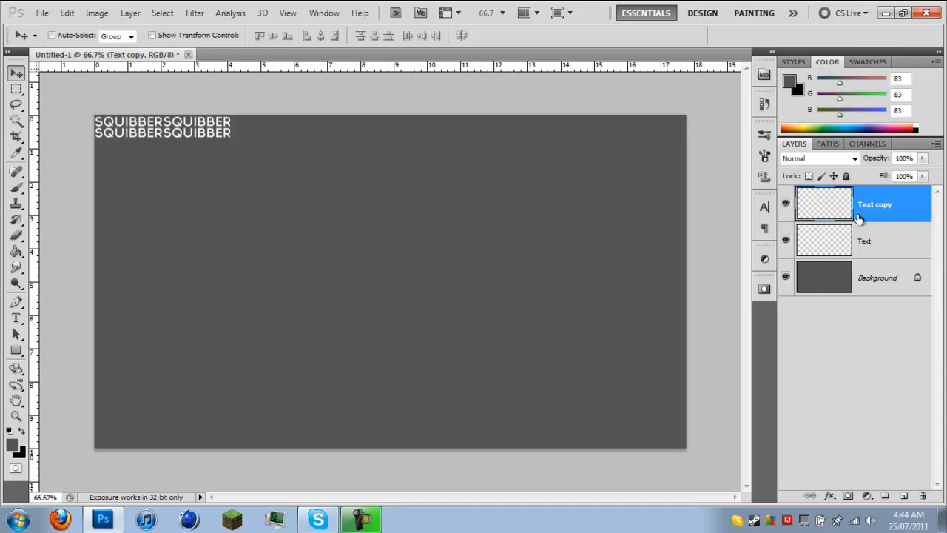
pyautogui.hotkey('ctrl', 'e')
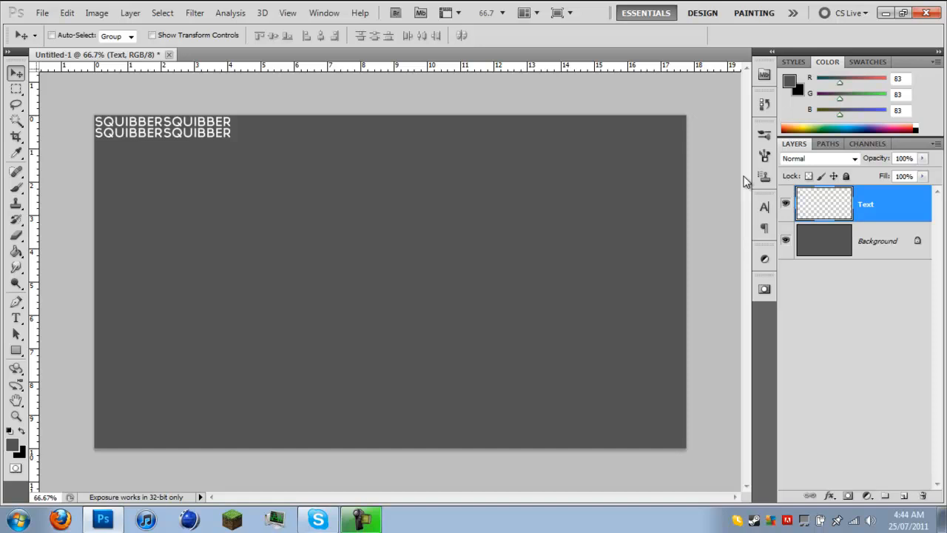
# Duplicate the two-row Text layer and shift the copy straight down to form the third and fourth rows
pyautogui.hotkey('ctrl', 'j')
pyautogui.press('Down')
pyautogui.press('Down')
pyautogui.press('Down')
pyautogui.press('Down')
pyautogui.press('Down')
pyautogui.press('Down')
pyautogui.press('Down')
pyautogui.press('Down')
pyautogui.press('Down')
pyautogui.press('Down')
pyautogui.press('Down')
pyautogui.press('Down')
pyautogui.press('Down')
pyautogui.press('Down')
pyautogui.press('Down')
pyautogui.press('Down')
pyautogui.press('Down')
pyautogui.press('Down')
pyautogui.press('Down')
pyautogui.press('Down')
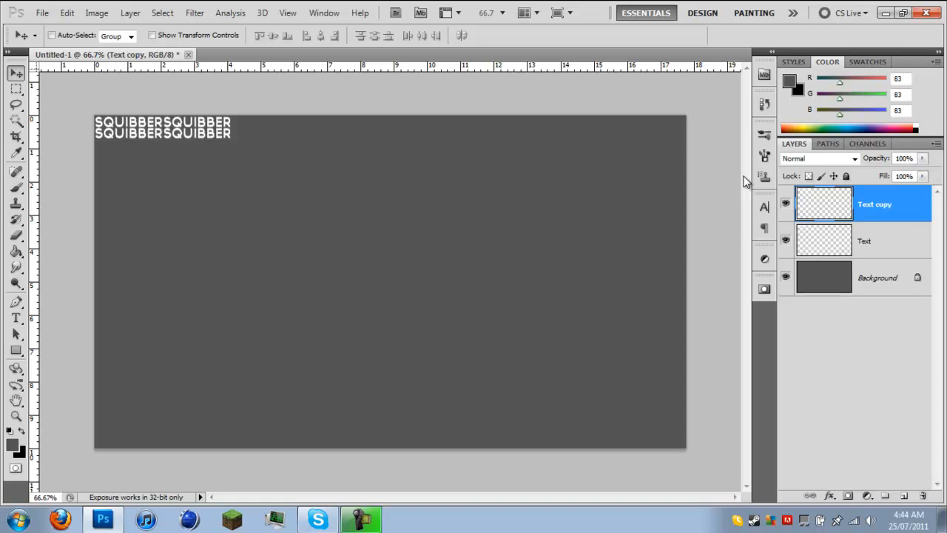
pyautogui.press('Down')
pyautogui.press('Down')
pyautogui.press('Down')
pyautogui.press('Down')
pyautogui.press('Down')
pyautogui.press('Down')
pyautogui.press('Down')
pyautogui.press('Down')
pyautogui.press('Down')
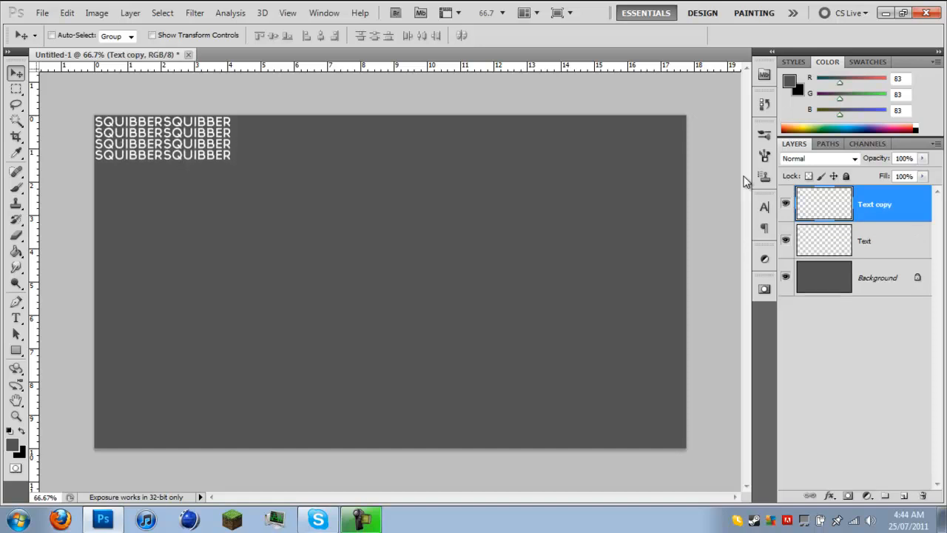
# Merge the copy into the Text layer, duplicate the four-row result and shift the copy straight down to form rows five to eight
pyautogui.hotkey('ctrl', 'e')
pyautogui.hotkey('ctrl', 'j')
pyautogui.press('Down')
pyautogui.press('Down')
pyautogui.press('Down')
pyautogui.press('Down')
pyautogui.press('Down')
pyautogui.press('Down')
pyautogui.press('Down')
pyautogui.press('Down')
pyautogui.press('Down')
pyautogui.press('Down')
pyautogui.press('Down')
pyautogui.press('Down')
pyautogui.press('Down')
pyautogui.press('Down')
pyautogui.press('Down')
pyautogui.press('Down')
pyautogui.press('Down')
pyautogui.press('Down')
pyautogui.press('Down')
pyautogui.press('Down')
pyautogui.press('Down')
pyautogui.press('Down')
pyautogui.press('Down')
pyautogui.press('Down')
pyautogui.press('Down')
pyautogui.press('Down')
pyautogui.press('Down')
pyautogui.press('Down')
pyautogui.press('Down')
pyautogui.press('Down')
pyautogui.press('Down')
pyautogui.press('Down')
pyautogui.press('Down')
pyautogui.press('Down')
pyautogui.press('Down')
pyautogui.press('Down')
pyautogui.press('Down')
pyautogui.press('Down')
pyautogui.press('Down')
pyautogui.press('Down')
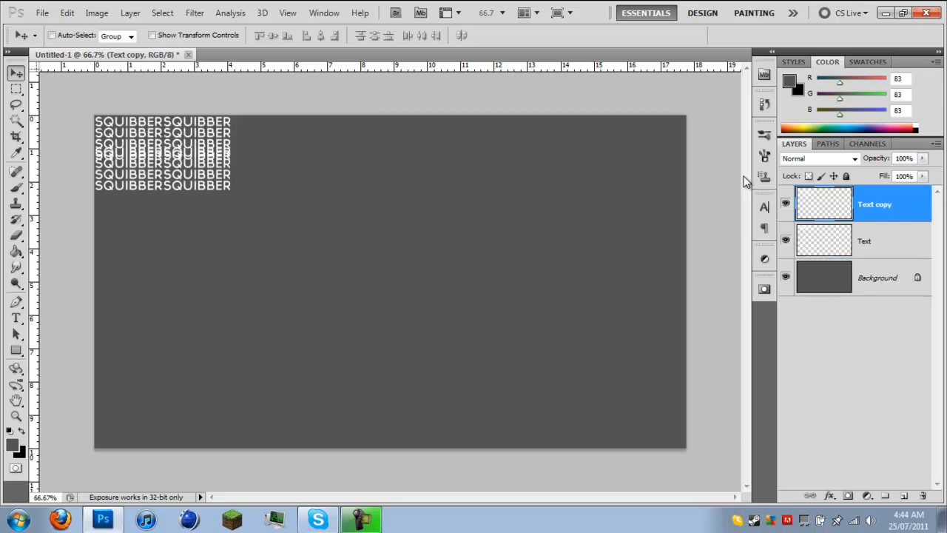
pyautogui.press('Down')
pyautogui.press('Down')
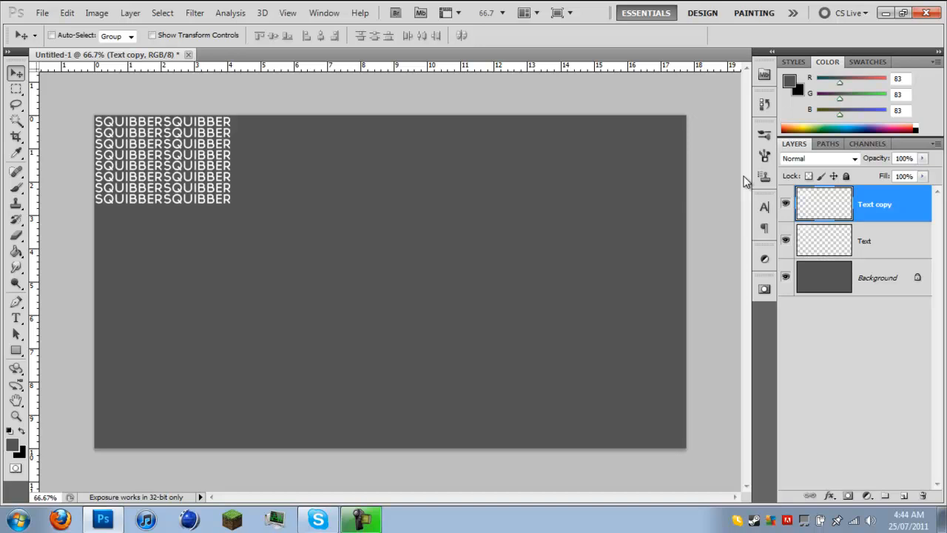
pyautogui.hotkey('ctrl', 'j')
pyautogui.press('Right')
pyautogui.press('Right')
pyautogui.press('Right')
pyautogui.press('Right')
pyautogui.press('Right')
pyautogui.press('Right')
pyautogui.press('Right')
pyautogui.press('Right')
pyautogui.press('Right')
pyautogui.press('Right')
pyautogui.press('Right')
pyautogui.press('Right')
pyautogui.press('Right')
pyautogui.press('Right')
pyautogui.press('Right')
pyautogui.press('Right')
pyautogui.press('Right')
pyautogui.press('Right')
pyautogui.press('Right')
pyautogui.press('Right')
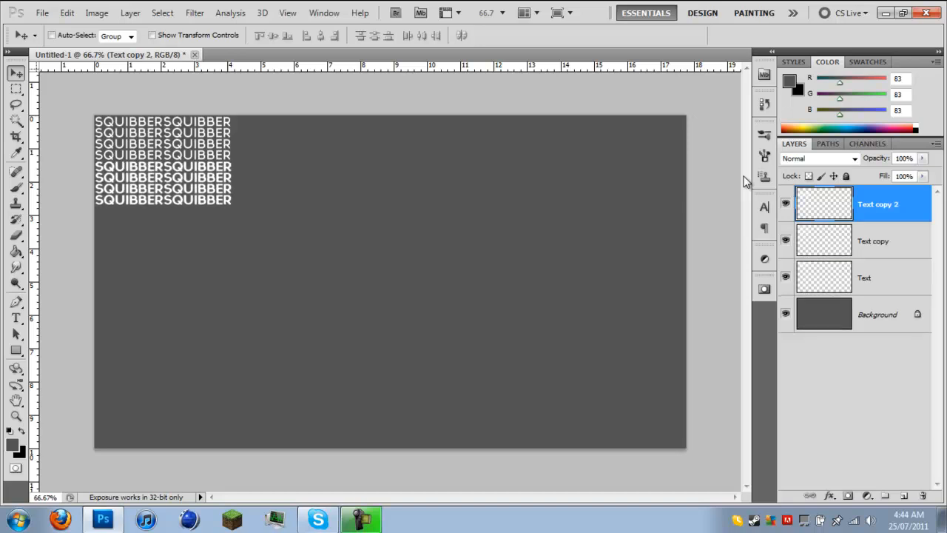
pyautogui.press('Right')
pyautogui.press('Right')
pyautogui.press('Right')
pyautogui.press('Right')
pyautogui.press('Right')
pyautogui.press('Right')
pyautogui.press('Right')
pyautogui.press('Right')
pyautogui.press('Right')
pyautogui.press('Right')
pyautogui.press('Right')
pyautogui.press('Right')
pyautogui.press('Right')
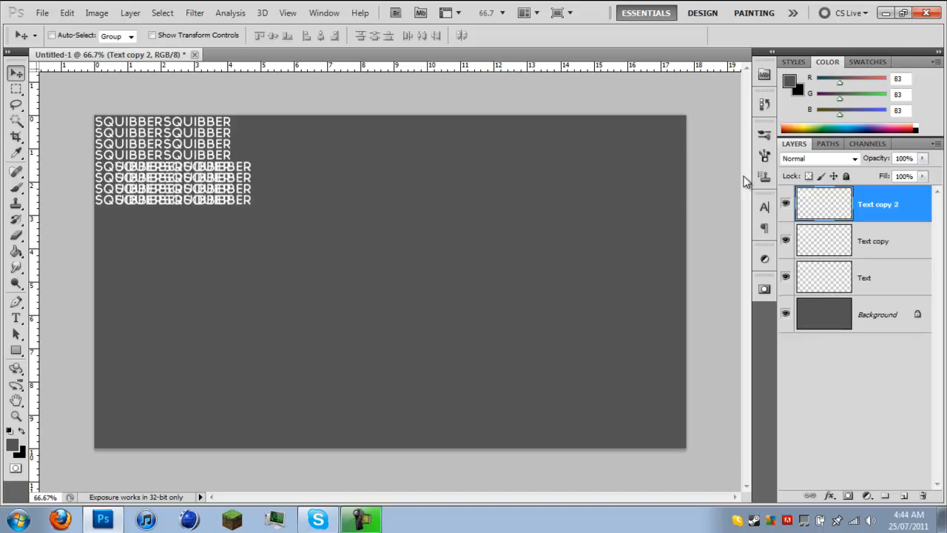
pyautogui.hotkey('ctrl', 'alt', 'z')
pyautogui.hotkey('ctrl', 'alt', 'z')
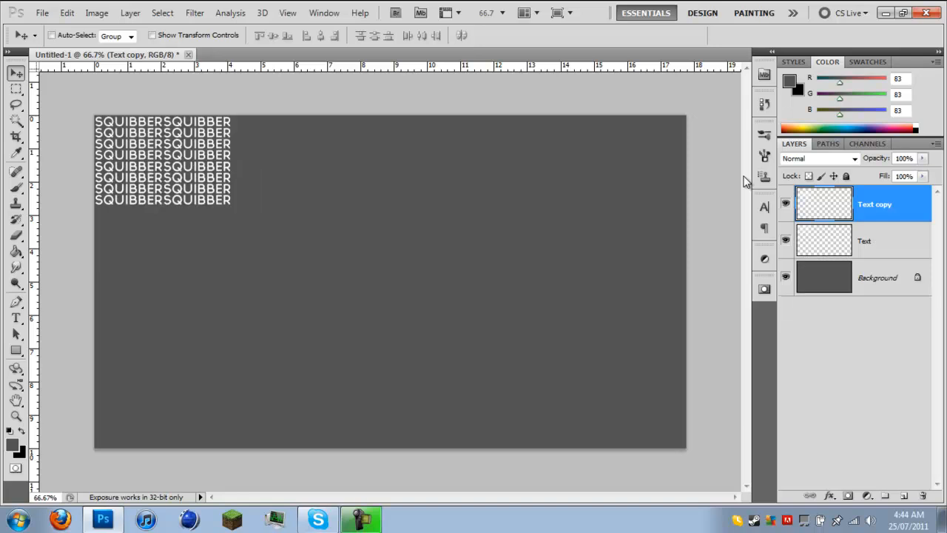
pyautogui.hotkey('ctrl', 'alt', 'z')
pyautogui.hotkey('shift', 'ctrl', 'z')
# Shift the eight-row copy straight right to form the third and fourth SQUIBBER columns, and merge it into the Text layer
pyautogui.press('Right')
pyautogui.press('Right')
pyautogui.press('Right')
pyautogui.press('Right')
pyautogui.press('Right')
pyautogui.press('Right')
pyautogui.press('Right')
pyautogui.press('Right')
pyautogui.press('Right')
pyautogui.press('Right')
pyautogui.press('Right')
pyautogui.press('Right')
pyautogui.press('Right')
pyautogui.press('Right')
pyautogui.press('Right')
pyautogui.press('Right')
pyautogui.press('Right')
pyautogui.press('Right')
pyautogui.press('Right')
pyautogui.press('Right')
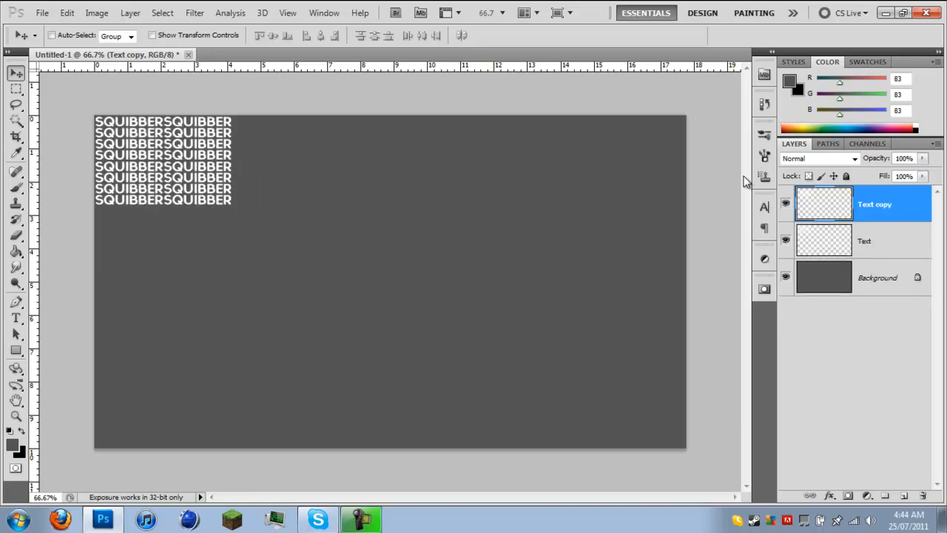
pyautogui.press('Right')
pyautogui.press('Right')
pyautogui.press('Right')
pyautogui.press('Right')
pyautogui.press('Right')
pyautogui.press('Right')
pyautogui.press('Right')
pyautogui.press('Right')
pyautogui.press('Right')
pyautogui.press('Right')
pyautogui.press('Right')
pyautogui.press('Right')
pyautogui.press('Right')
pyautogui.press('Right')
pyautogui.press('Right')
pyautogui.press('Right')
pyautogui.press('Right')
pyautogui.press('Right')
pyautogui.press('Right')
pyautogui.press('Right')
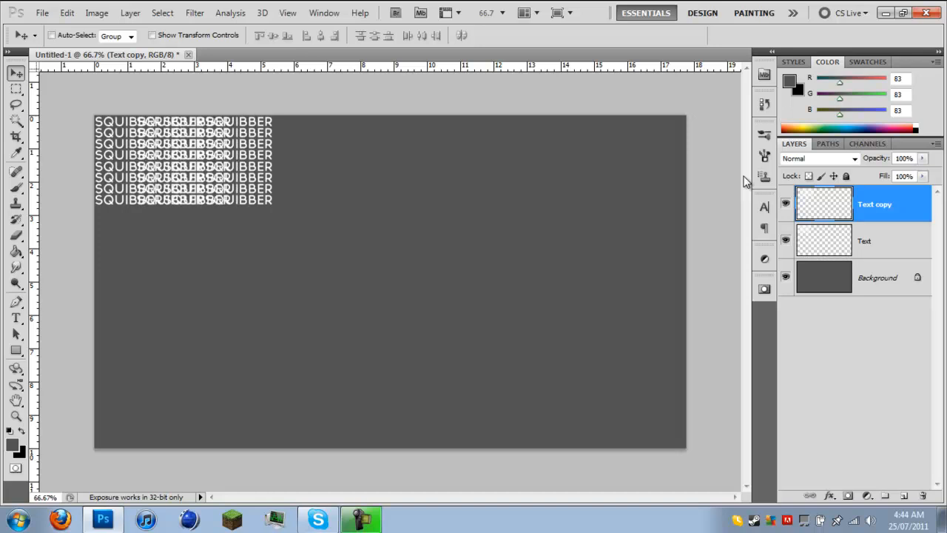
pyautogui.press('Right')
pyautogui.press('Right')
pyautogui.press('Right')
pyautogui.press('Right')
pyautogui.press('Right')
pyautogui.press('Right')
pyautogui.press('Right')
pyautogui.press('Right')
pyautogui.press('Right')
pyautogui.press('Right')
pyautogui.press('Right')
pyautogui.press('Right')
pyautogui.press('Right')
pyautogui.press('Right')
pyautogui.press('Right')
pyautogui.press('Right')
pyautogui.press('Right')
pyautogui.press('Right')
pyautogui.press('Right')
pyautogui.press('Right')
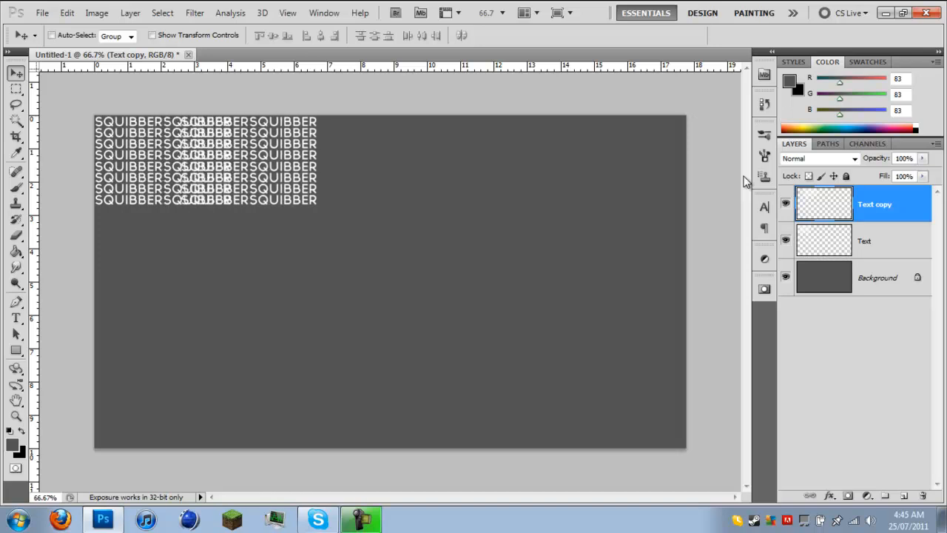
pyautogui.press('Right')
pyautogui.press('Right')
pyautogui.press('Right')
pyautogui.press('Right')
pyautogui.press('Right')
pyautogui.press('Right')
pyautogui.press('Right')
pyautogui.press('Right')
pyautogui.press('Right')
pyautogui.press('Right')
pyautogui.press('Right')
pyautogui.press('Right')
pyautogui.press('Right')
pyautogui.press('Right')
pyautogui.press('Right')
pyautogui.press('Right')
pyautogui.press('Right')
pyautogui.press('Right')
pyautogui.press('Right')
pyautogui.press('Right')
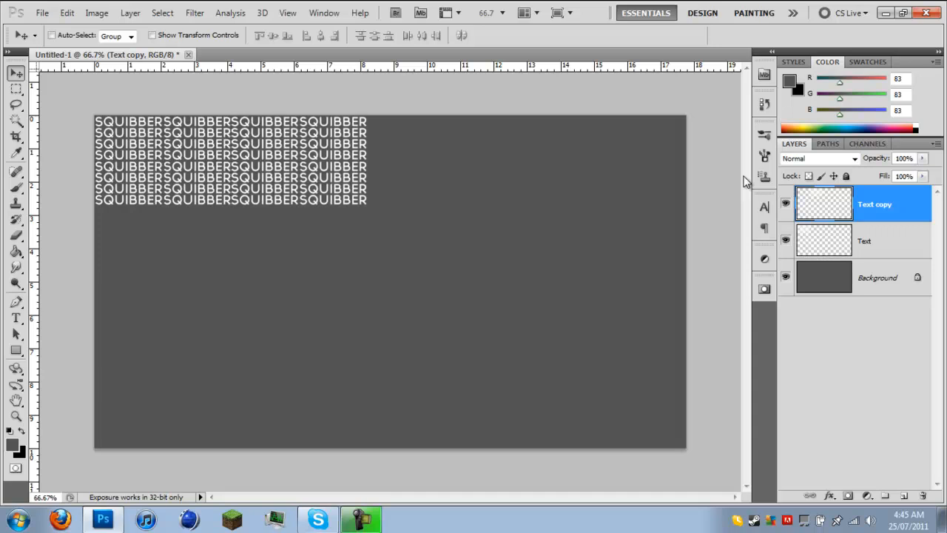
pyautogui.press('Right')
pyautogui.press('Right')
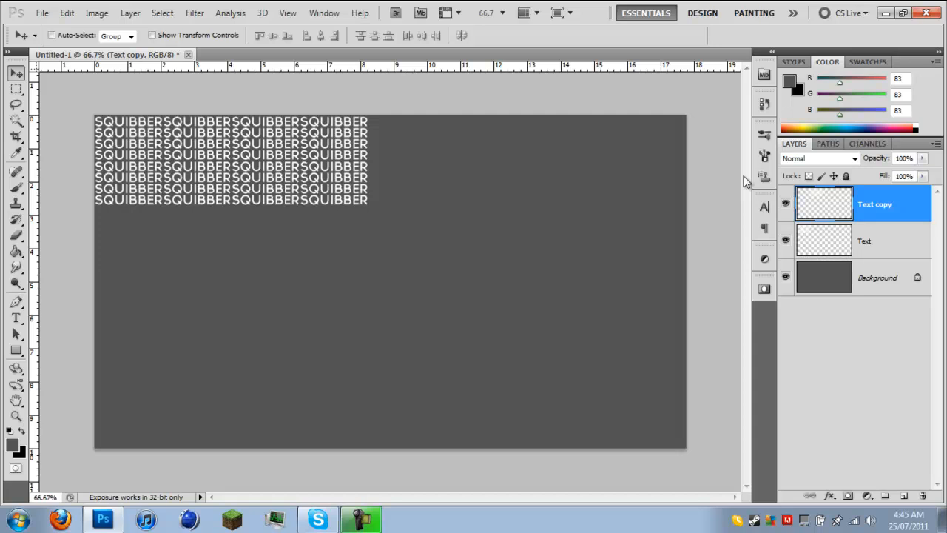
pyautogui.hotkey('ctrl', 'e')
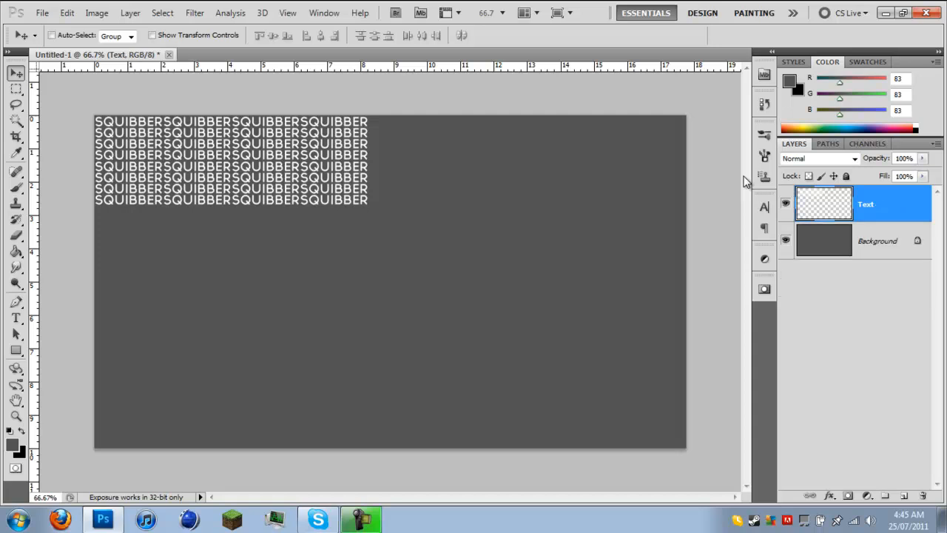
# Duplicate the four-column Text layer, shift the copy straight down to form rows nine to sixteen, and merge it into the Text layer
pyautogui.hotkey('ctrl', 'j')
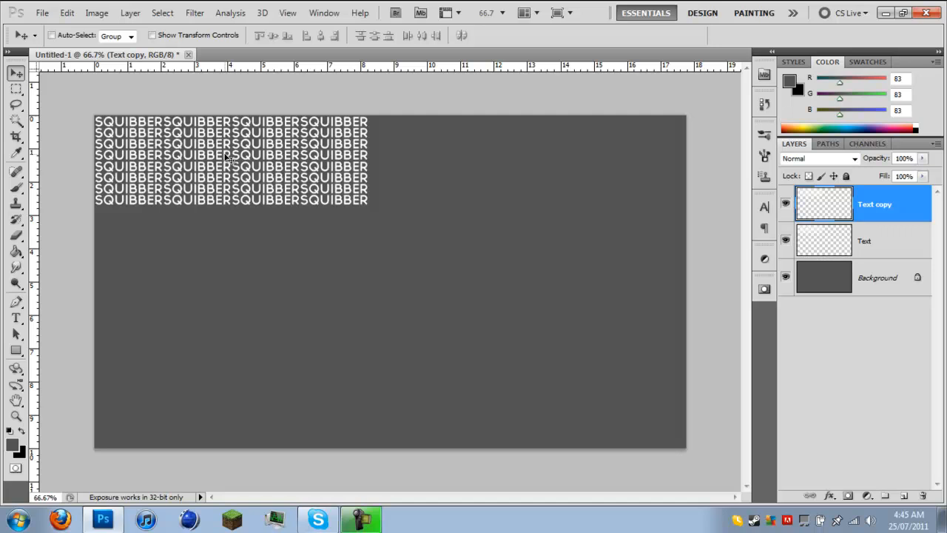
pyautogui.moveTo(226, 162); pyautogui.dragTo(230, 242)
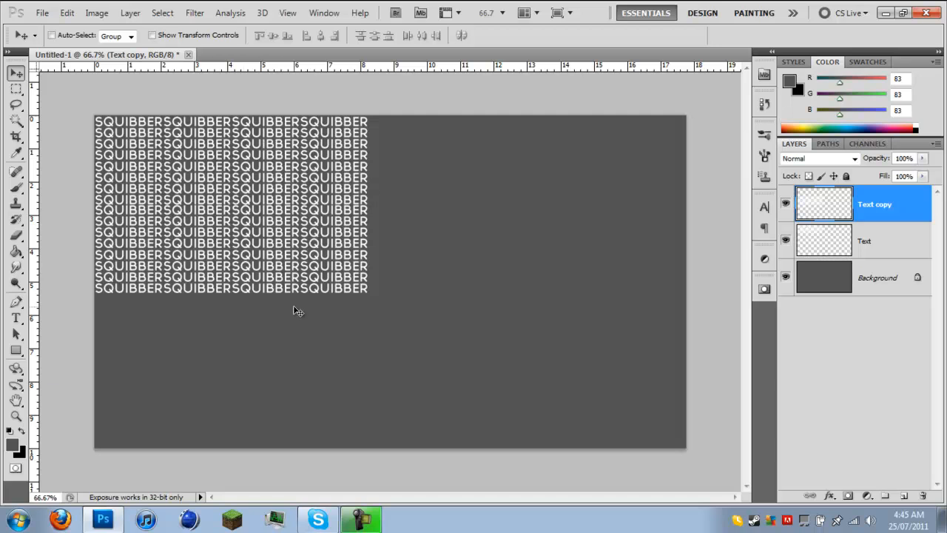
pyautogui.hotkey('ctrl', 'e')
# Duplicate the sixteen-row Text layer, shift the copy straight right to form columns five to eight, and merge it into the Text layer
pyautogui.hotkey('ctrl', 'j')
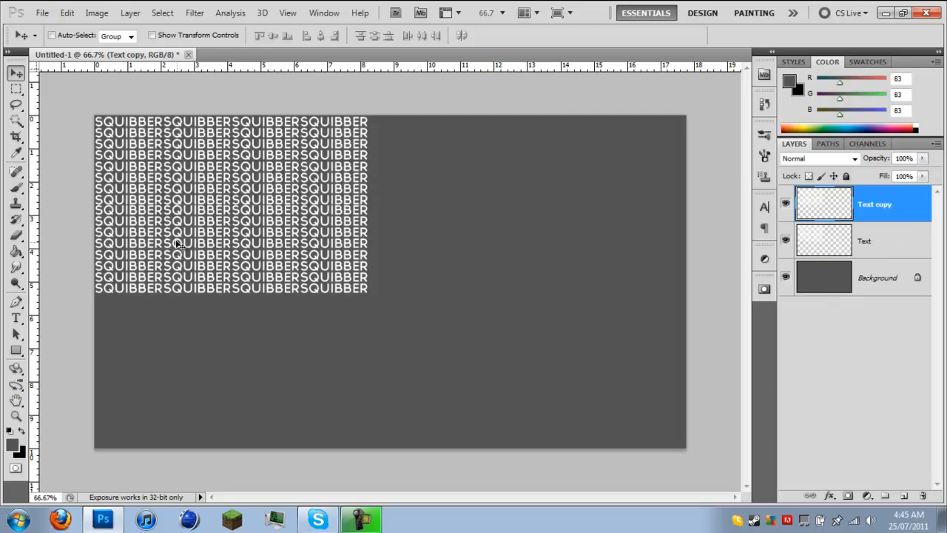
pyautogui.moveTo(211, 169); pyautogui.dragTo(479, 191)
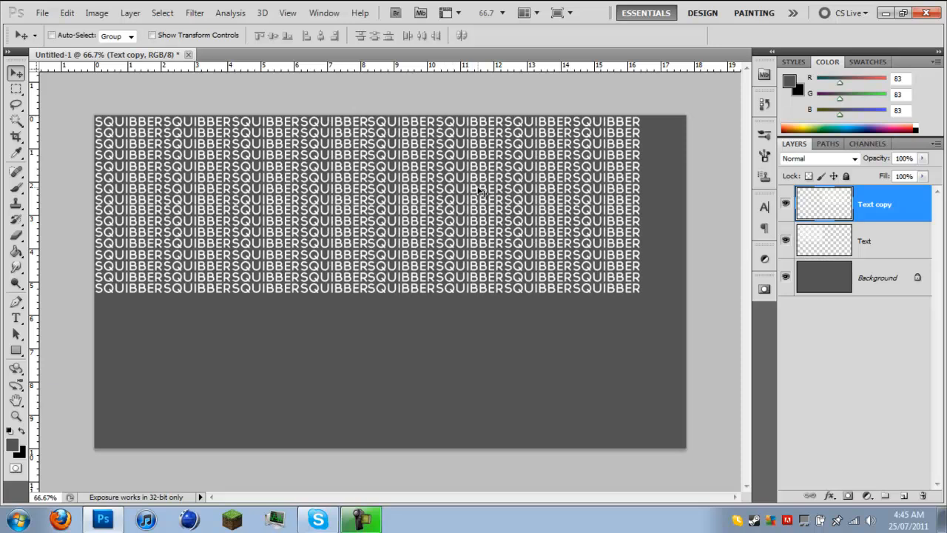
pyautogui.hotkey('ctrl', 'e')
# Duplicate the eight-column Text layer, shift the copy straight down to fill the canvas to its lower edge, and merge the two
pyautogui.hotkey('ctrl', 'j')
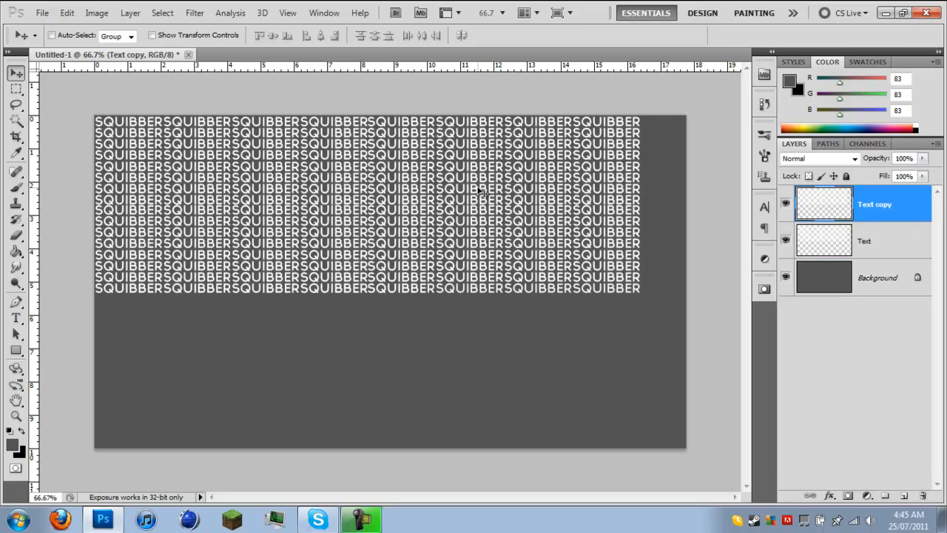
pyautogui.moveTo(425, 190); pyautogui.dragTo(447, 368)
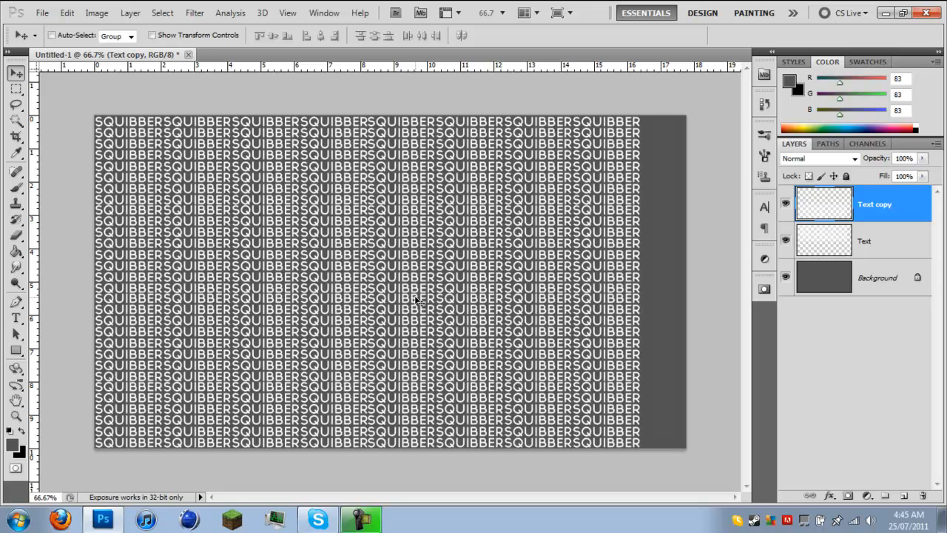
pyautogui.hotkey('ctrl', 'e')
# Offset the pattern so words are cut off at the canvas edges, filling the uncovered right-hand strip with a copy merged into the Text layer
pyautogui.moveTo(228, 244); pyautogui.dragTo(211, 230)
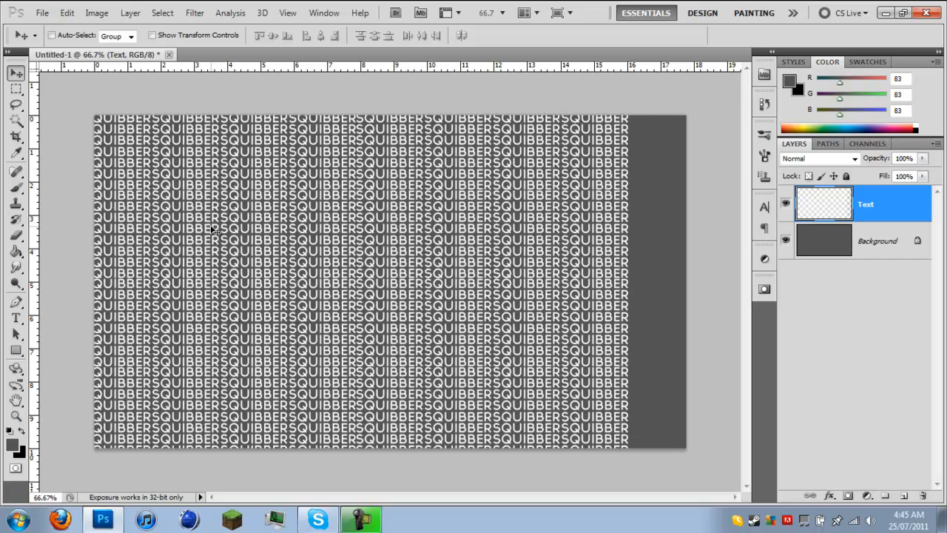
pyautogui.hotkey('ctrl', 'j')
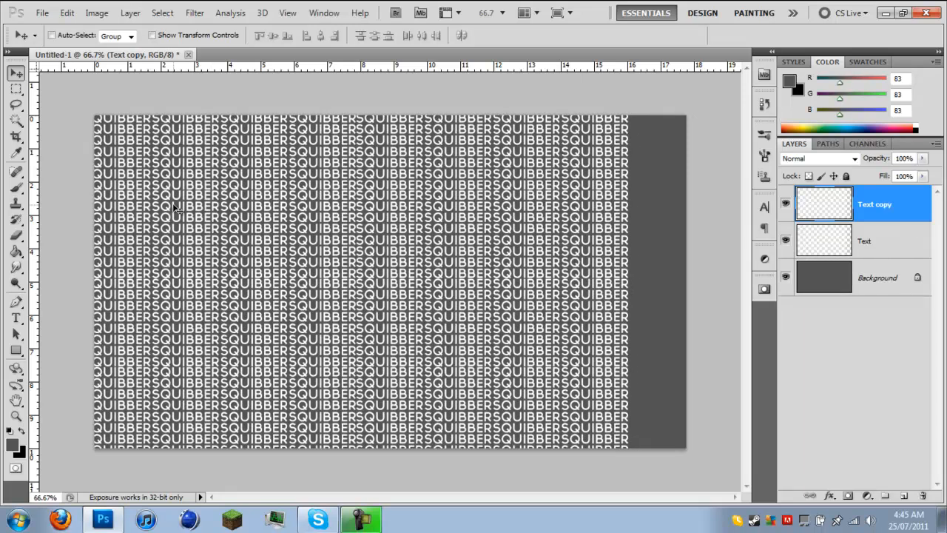
pyautogui.moveTo(185, 211); pyautogui.dragTo(672, 219)
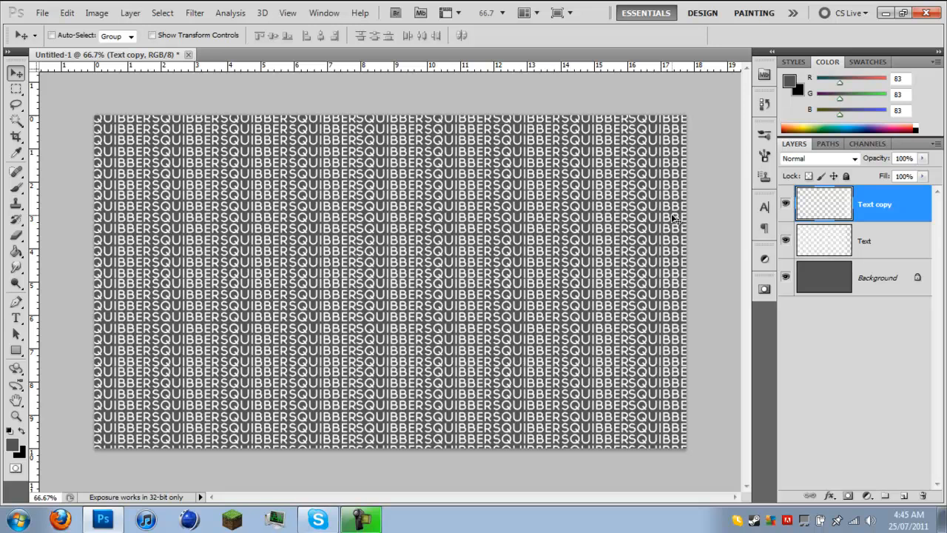
pyautogui.hotkey('ctrl', 'j')
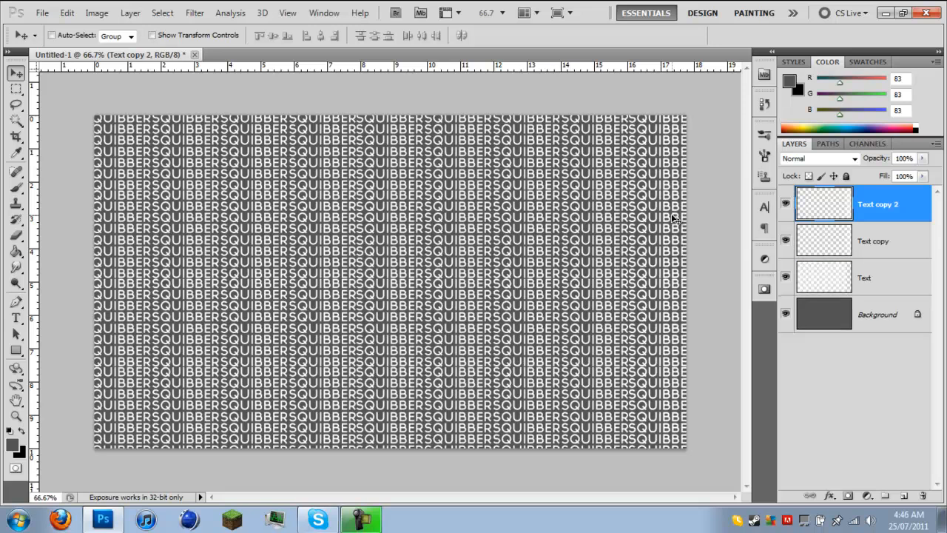
pyautogui.hotkey('ctrl', 'e')
pyautogui.hotkey('ctrl', 'e')
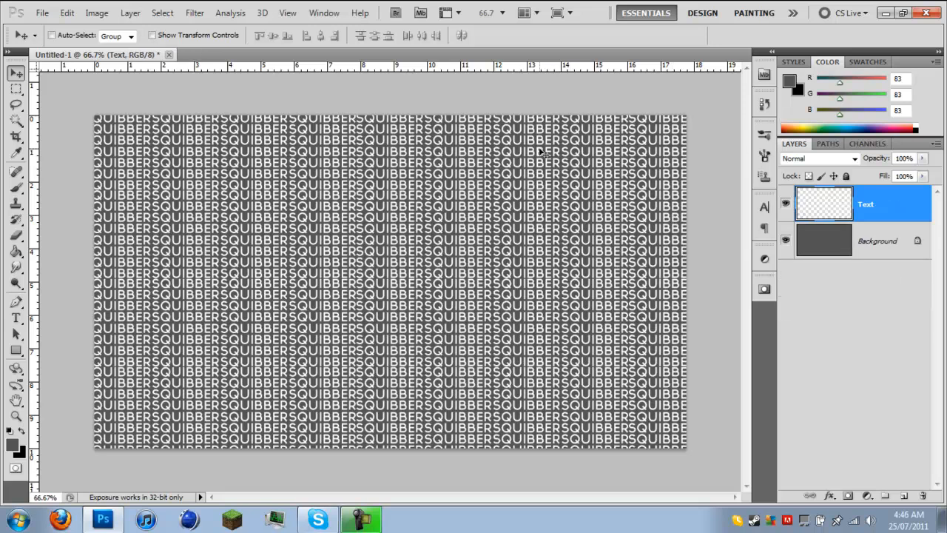
pyautogui.moveTo(592, 290)
pyautogui.mouseDown()
pyautogui.moveTo(580, 269)
pyautogui.moveTo(581, 300)
pyautogui.mouseUp()
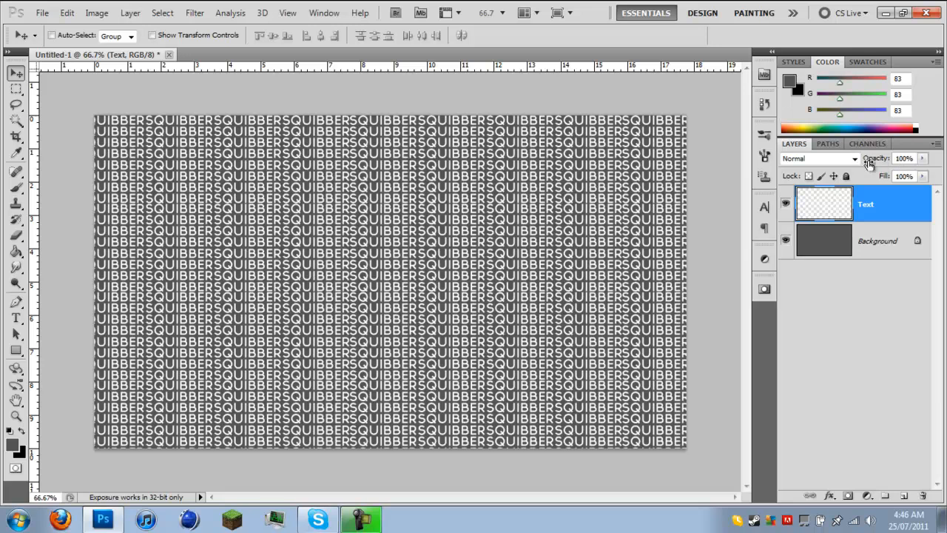
# Set the Text layer's blend mode to Soft Light, comparing it with Overlay
pyautogui.click(855, 158)
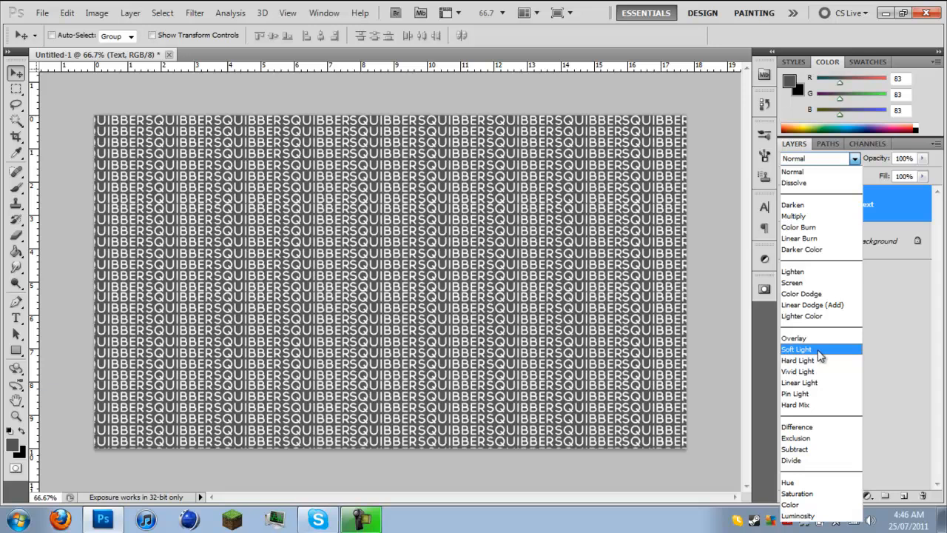
pyautogui.click(818, 350)
pyautogui.click(817, 157)
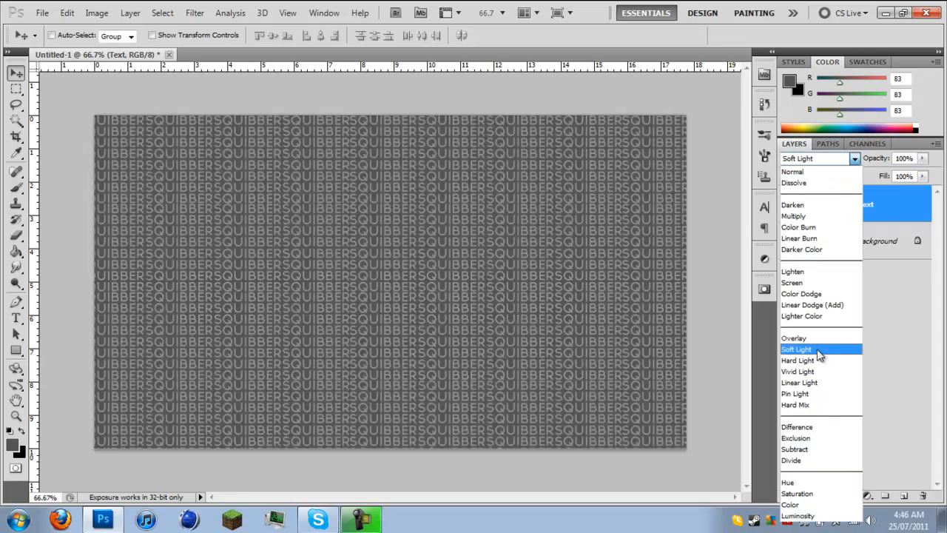
pyautogui.click(802, 338)
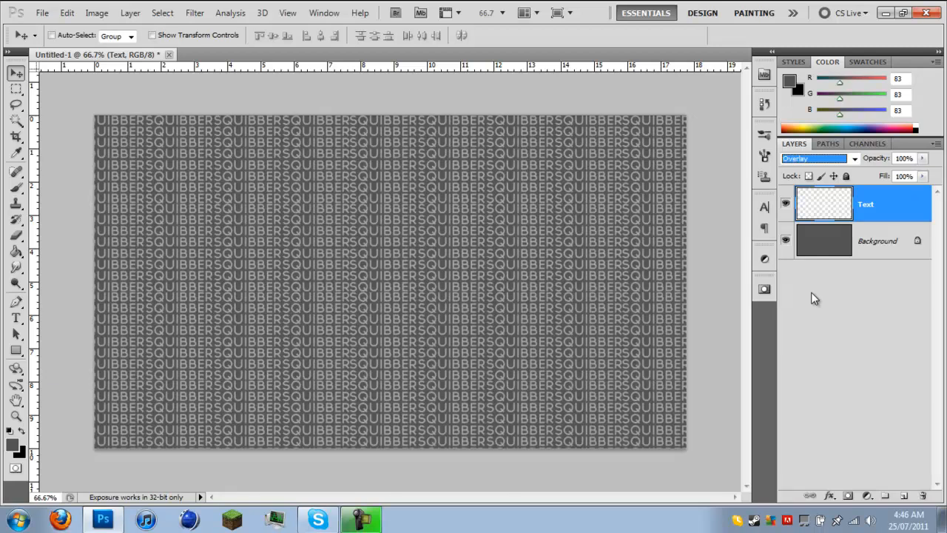
pyautogui.press('Down')
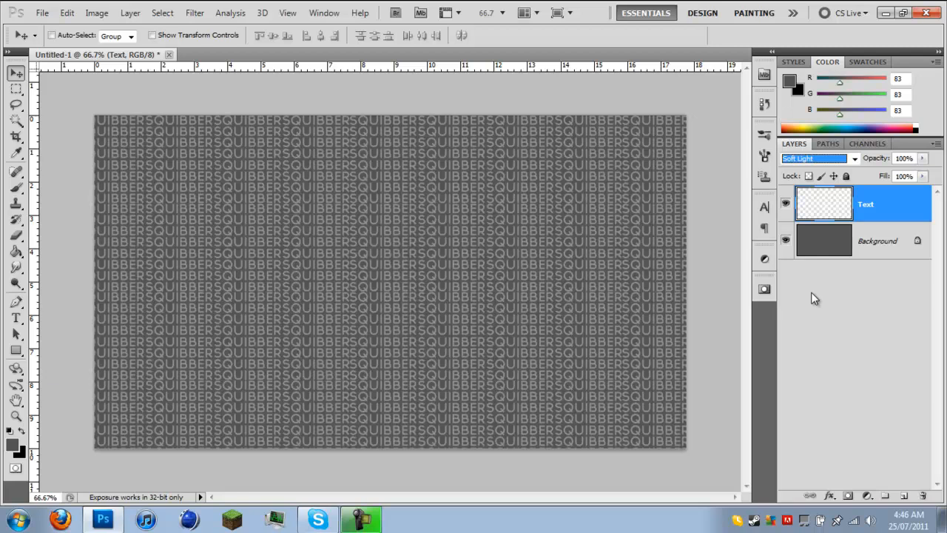
pyautogui.press('Up')
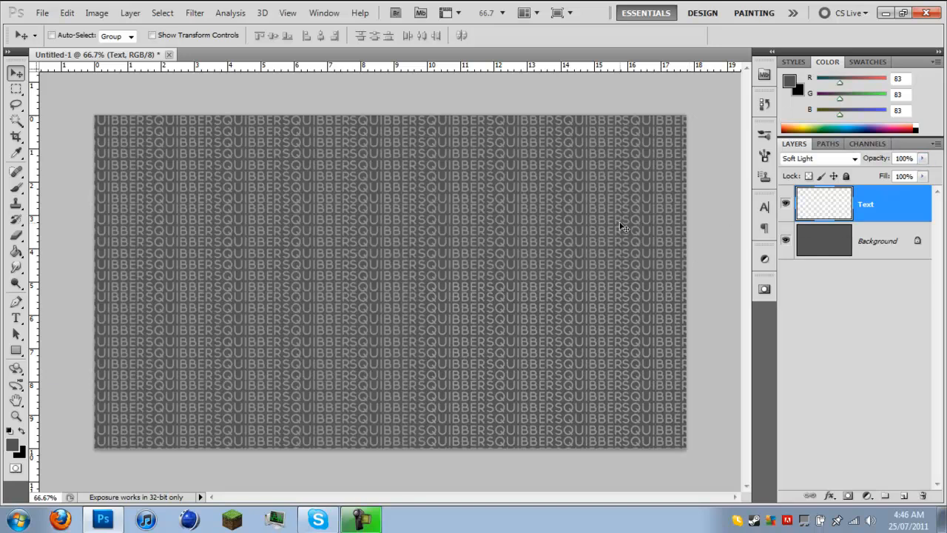
# Lower the Text layer's opacity to 30% and deselect the layer
pyautogui.click(922, 159)
pyautogui.moveTo(925, 175); pyautogui.dragTo(867, 173)
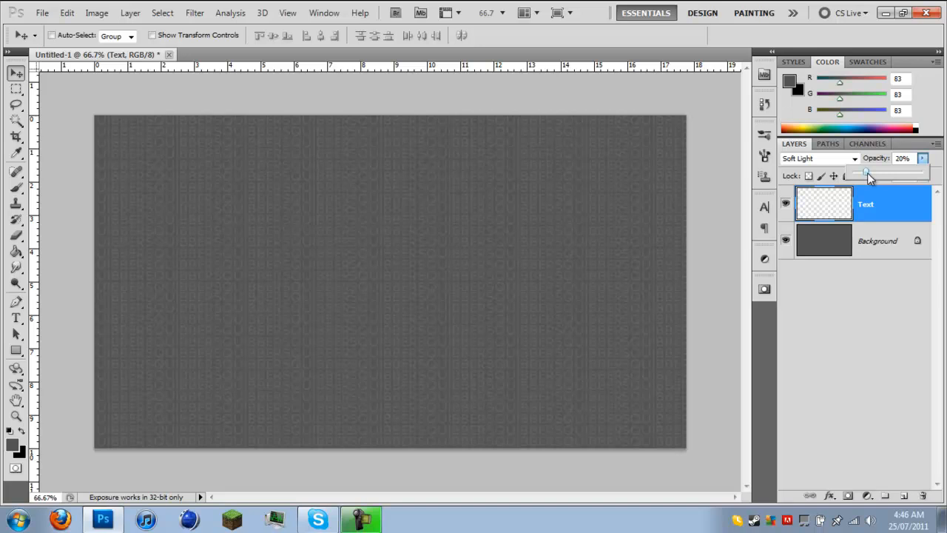
pyautogui.moveTo(902, 157); pyautogui.dragTo(896, 164)
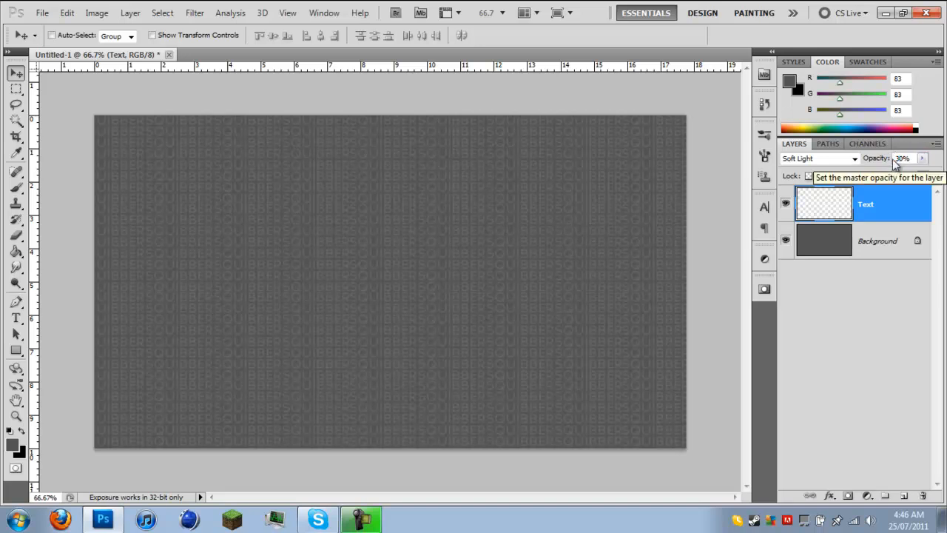
pyautogui.click(934, 354)
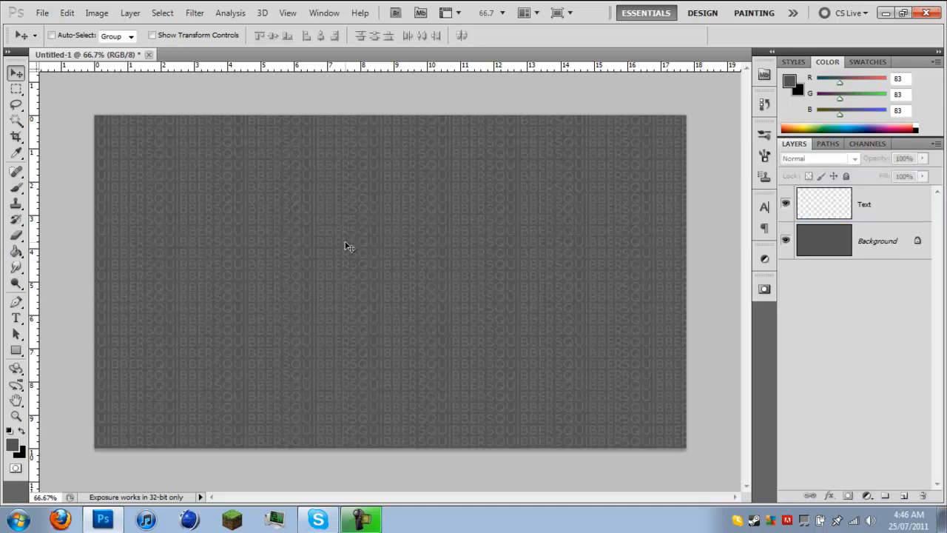
# Add a white SQUIBBER title in TYPOGRAPH PRO SemiBold at 50 pt and move it to the centre of the canvas
pyautogui.click(15, 319)
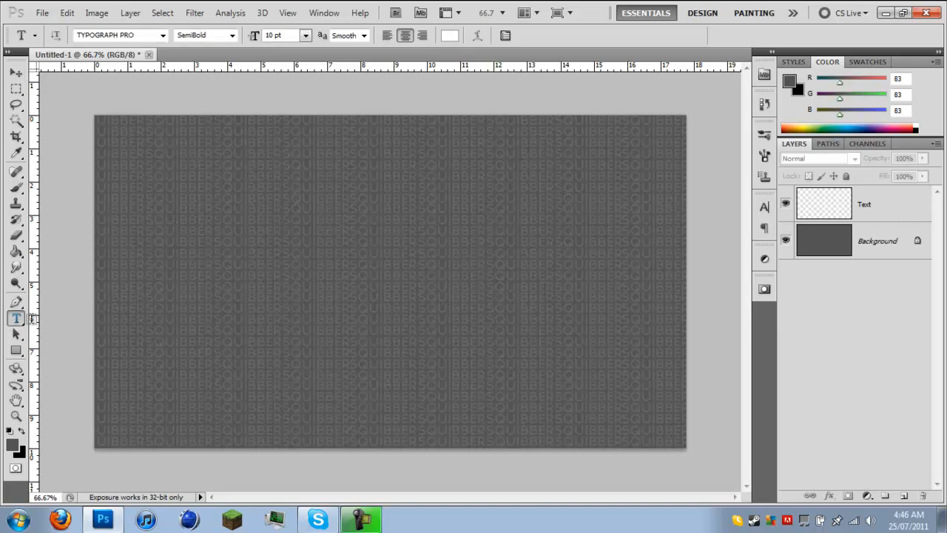
pyautogui.click(152, 290)
pyautogui.write('SQU')
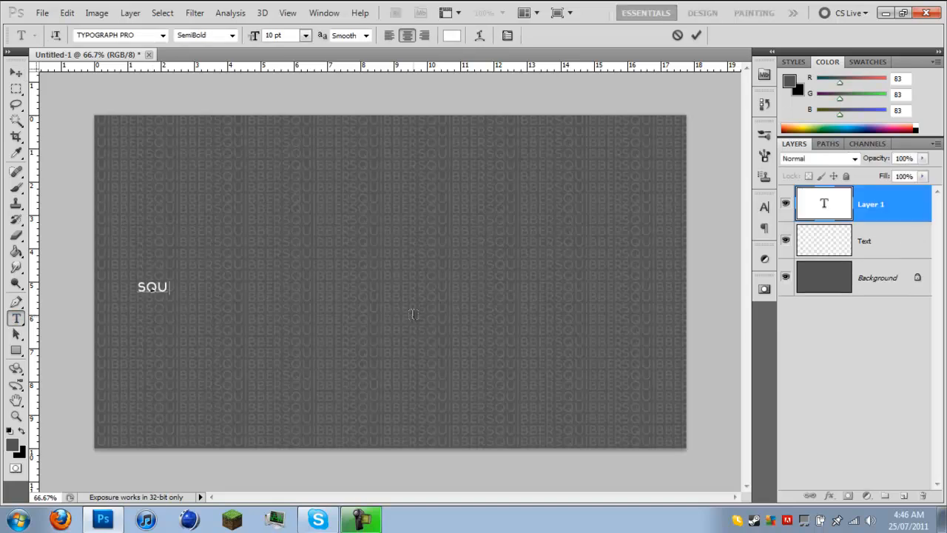
pyautogui.write('IBBER')
pyautogui.moveTo(188, 286); pyautogui.dragTo(96, 281)
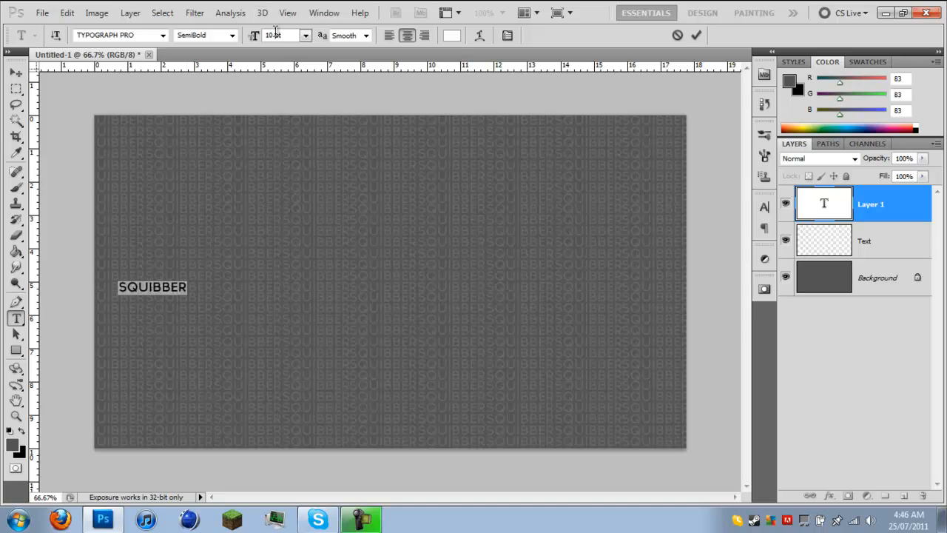
pyautogui.write('50')
pyautogui.press('Return')
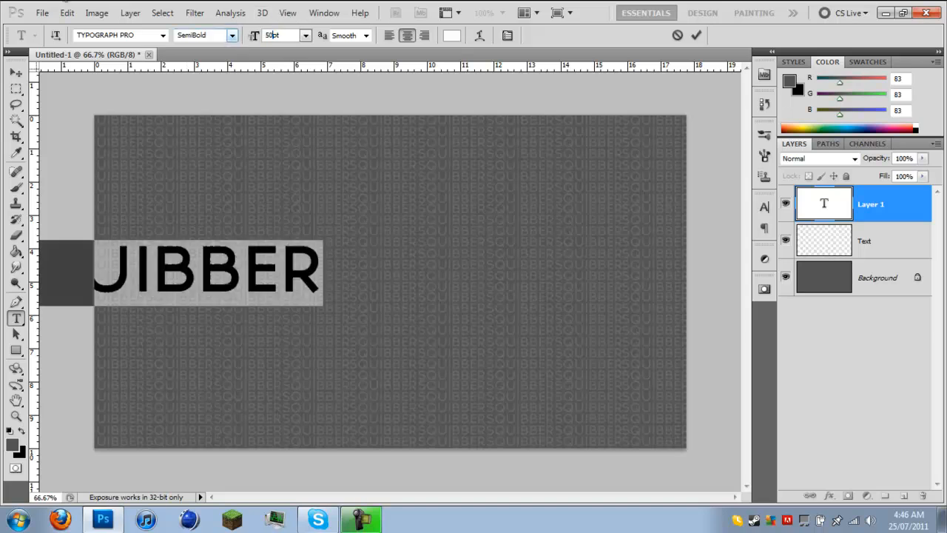
pyautogui.click(16, 72)
pyautogui.moveTo(248, 264); pyautogui.dragTo(472, 274)
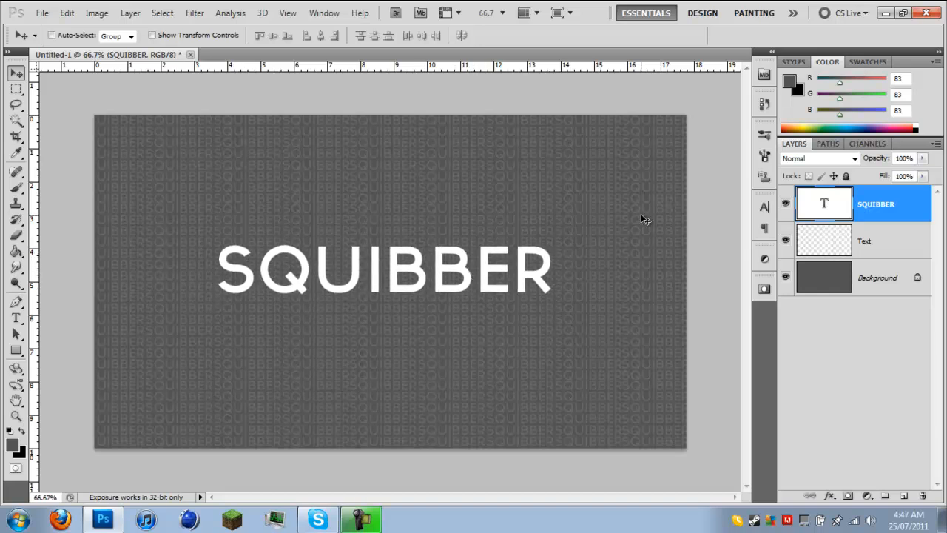
# Give the SQUIBBER title a black drop shadow with 0 px distance, 30% spread and 10 px size, plus a 1 px black outside stroke
pyautogui.doubleClick(916, 213)
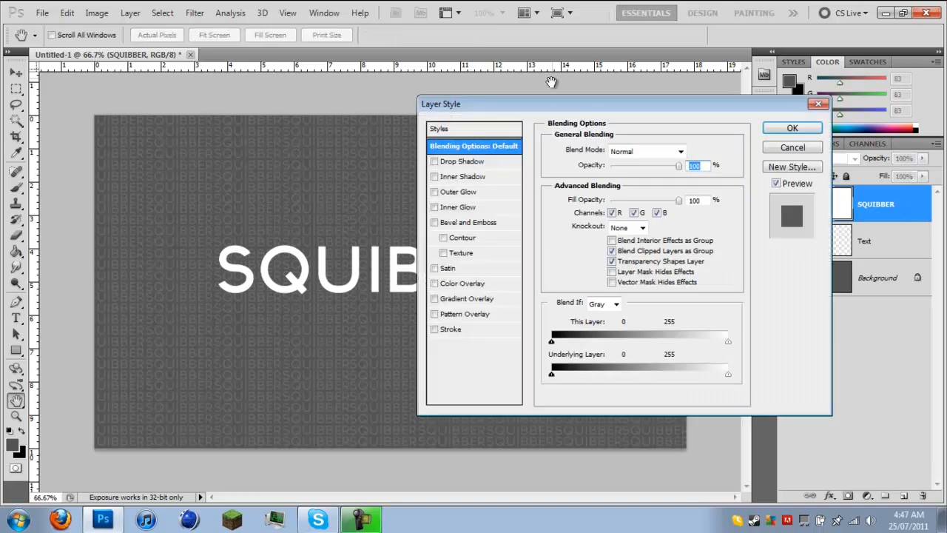
pyautogui.moveTo(554, 106); pyautogui.dragTo(326, 128)
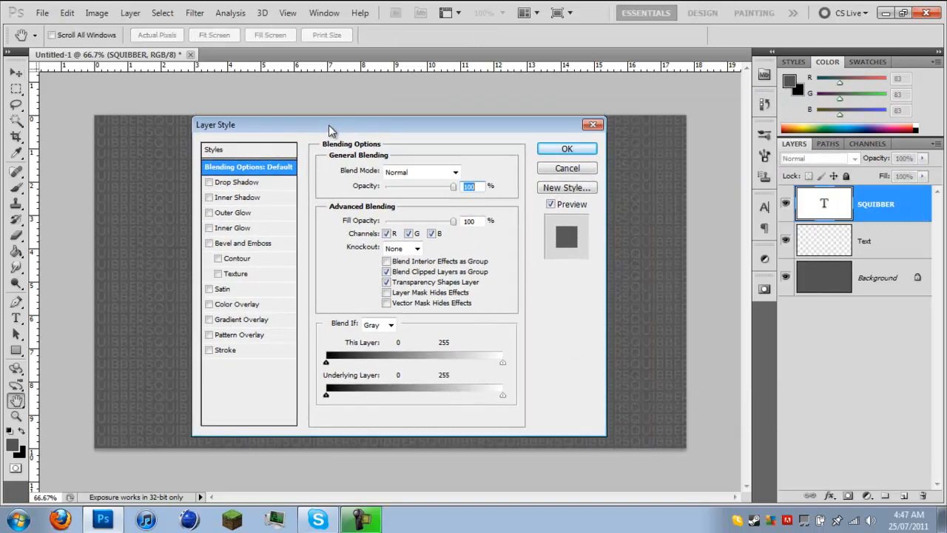
pyautogui.click(238, 182)
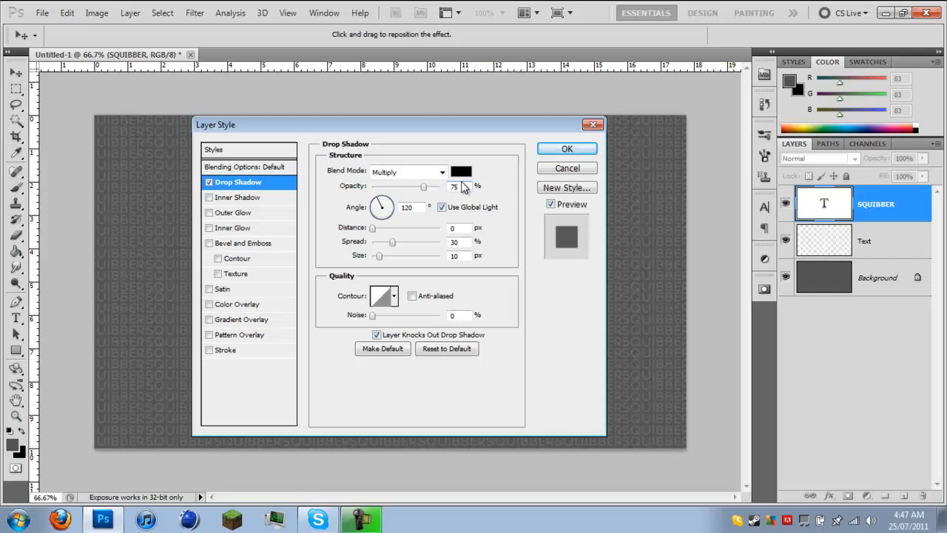
pyautogui.moveTo(504, 120); pyautogui.dragTo(738, 126)
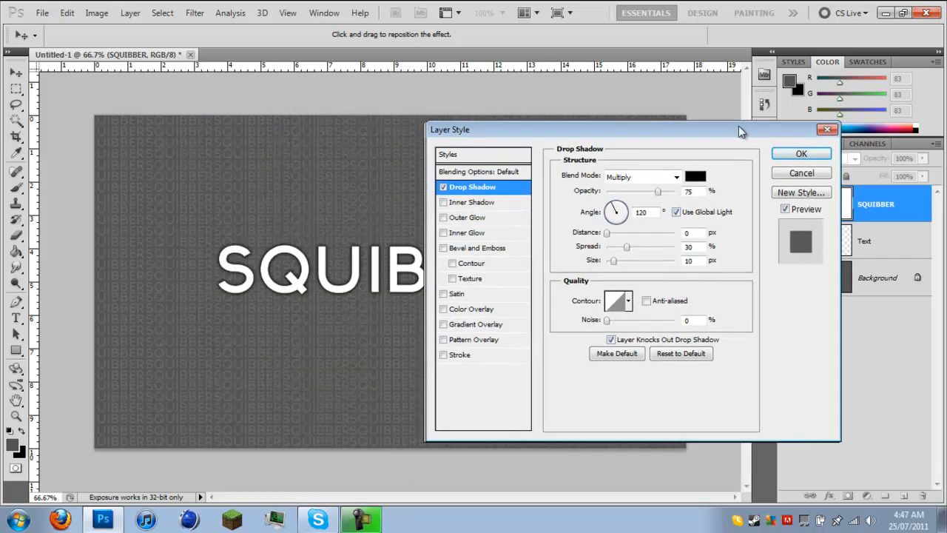
pyautogui.click(459, 355)
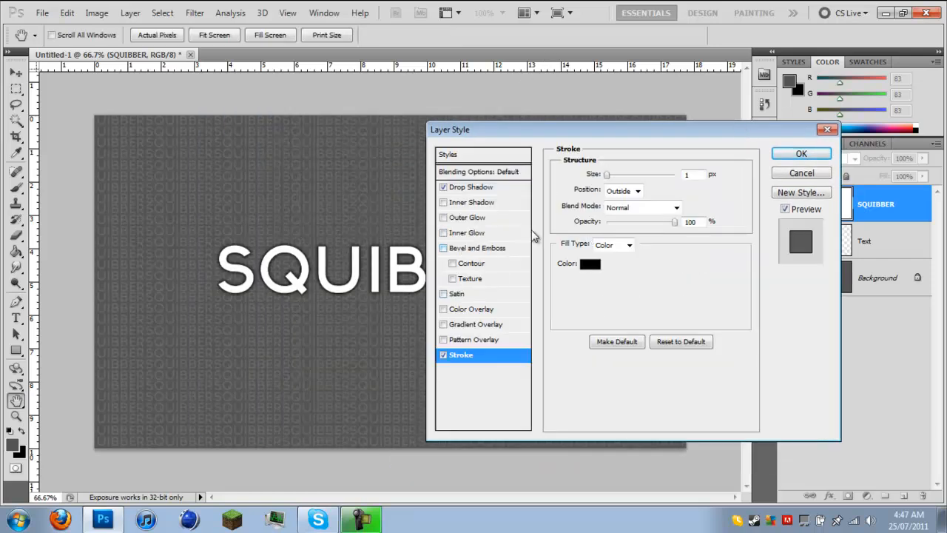
# Add a reversed black-and-white gradient overlay to the title in Reflected style at 132% scale and 75% opacity
pyautogui.click(464, 325)
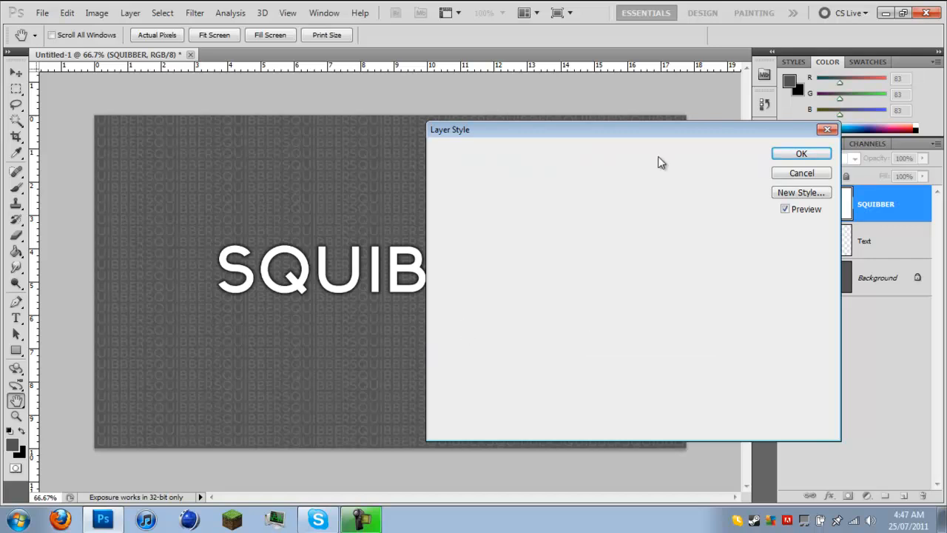
pyautogui.click(700, 207)
pyautogui.click(625, 223)
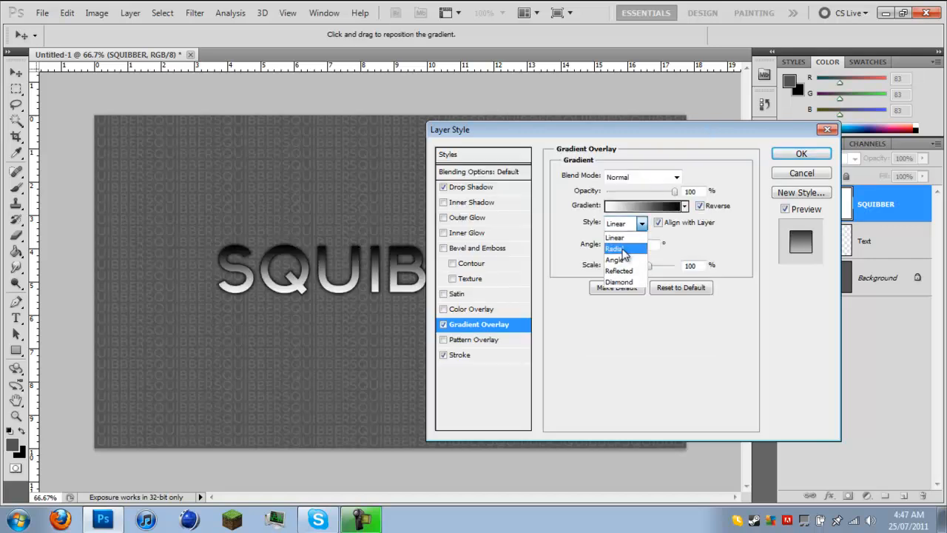
pyautogui.click(624, 271)
pyautogui.moveTo(697, 267); pyautogui.dragTo(602, 283)
pyautogui.write('120')
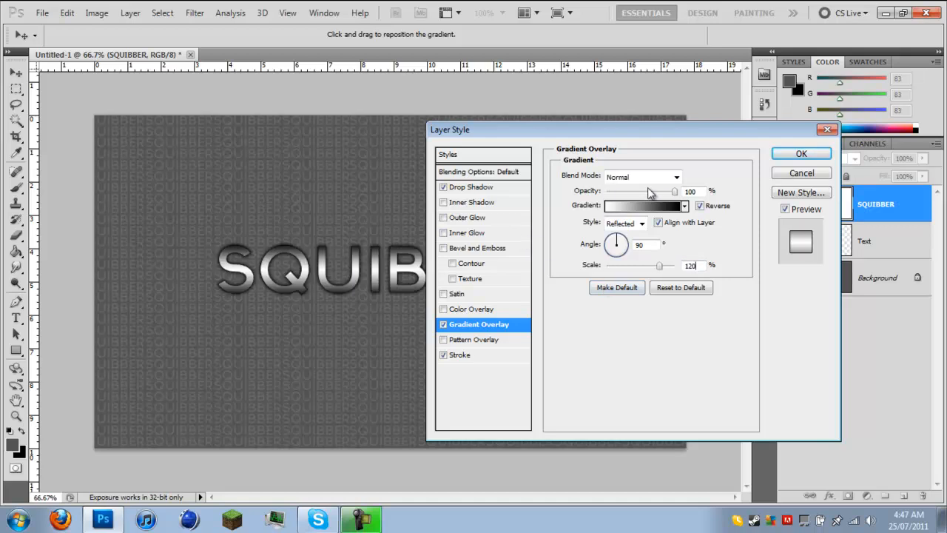
pyautogui.moveTo(659, 265); pyautogui.dragTo(666, 267)
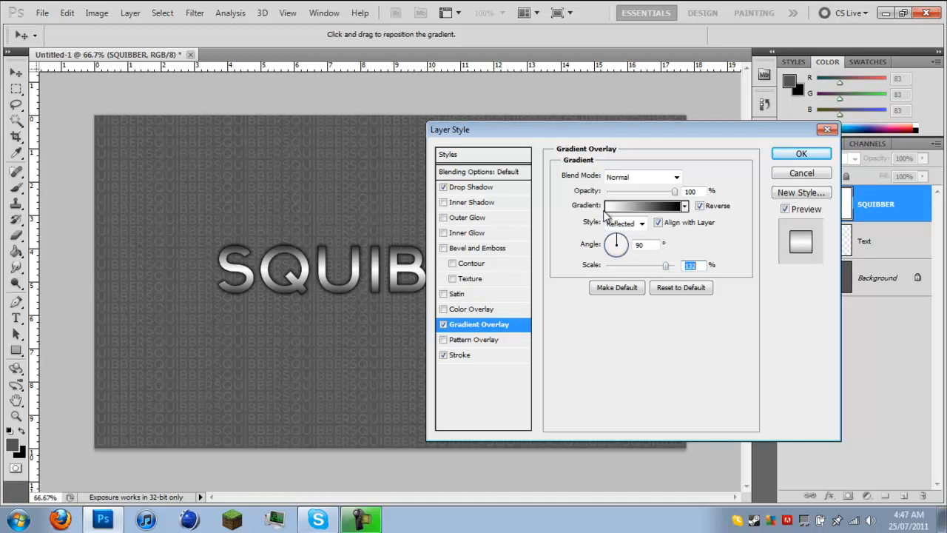
pyautogui.moveTo(675, 194); pyautogui.dragTo(656, 195)
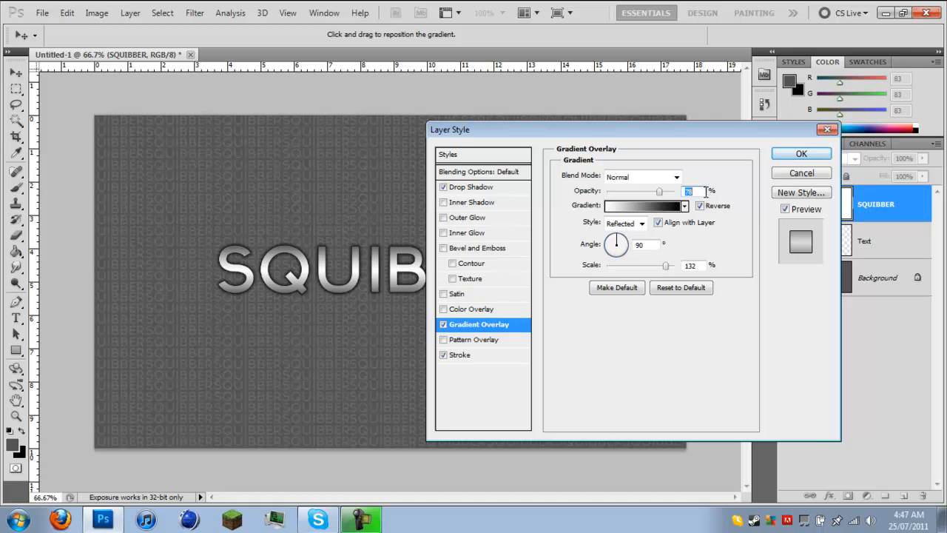
pyautogui.write('75')
# Try a Satin effect with a distance of 45 px on the title and switch it off again
pyautogui.click(463, 294)
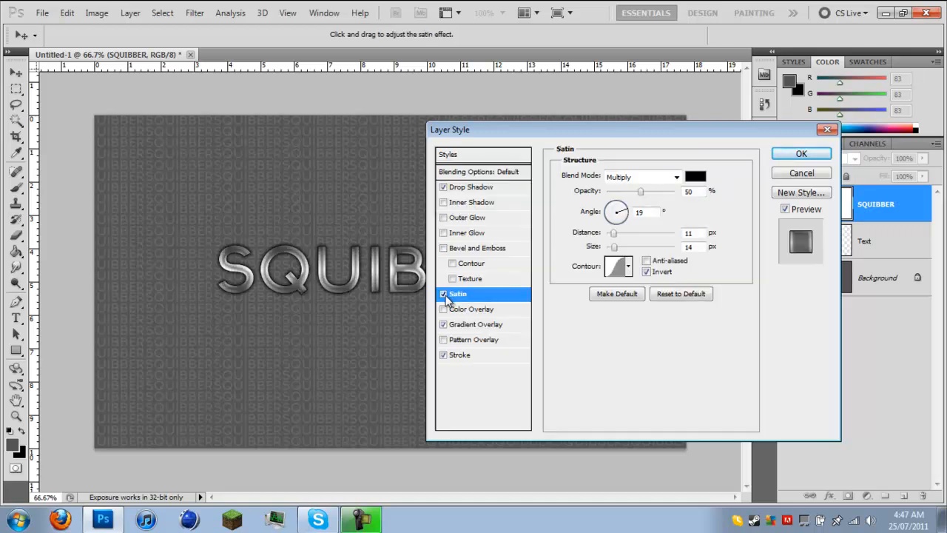
pyautogui.moveTo(615, 234); pyautogui.dragTo(641, 239)
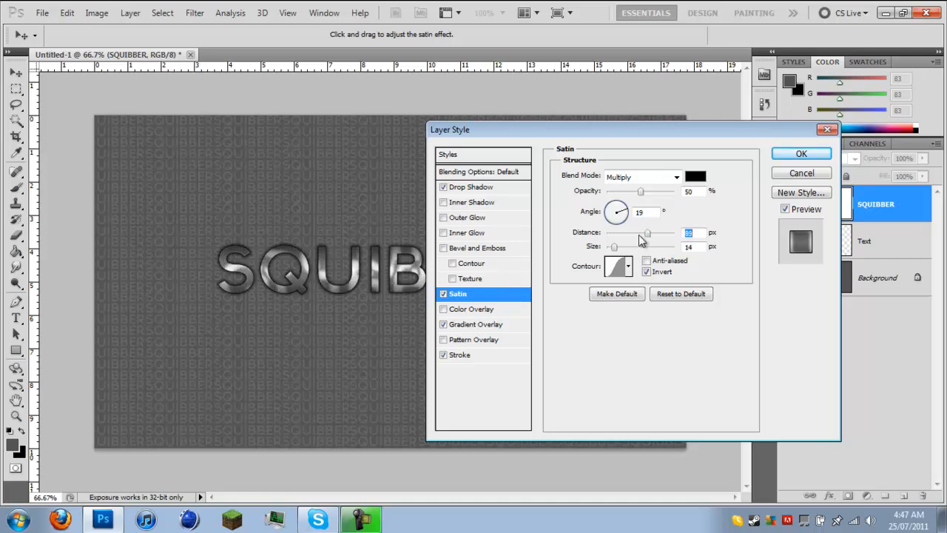
pyautogui.click(443, 294)
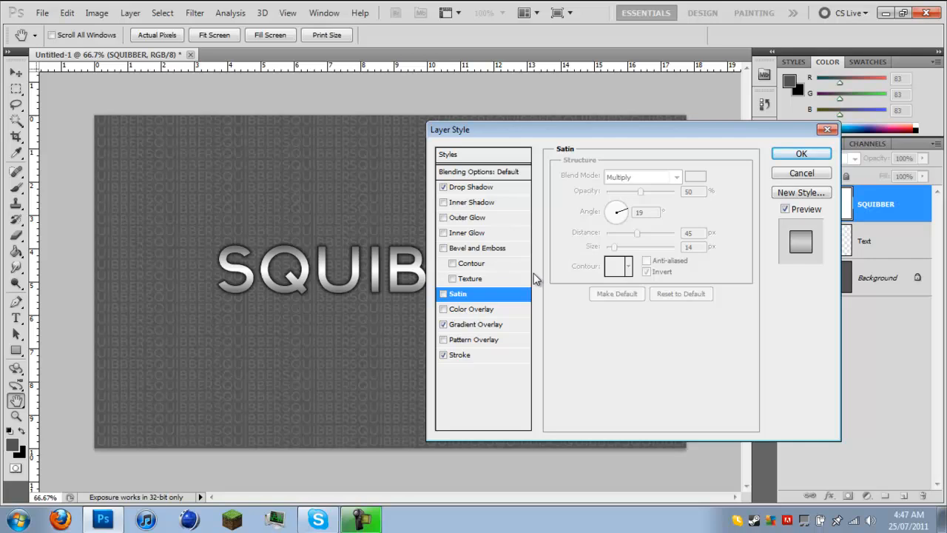
# Add an Inner Bevel to the title with 1000% depth, 0 px size and a 90° shading angle independent of global light
pyautogui.click(485, 248)
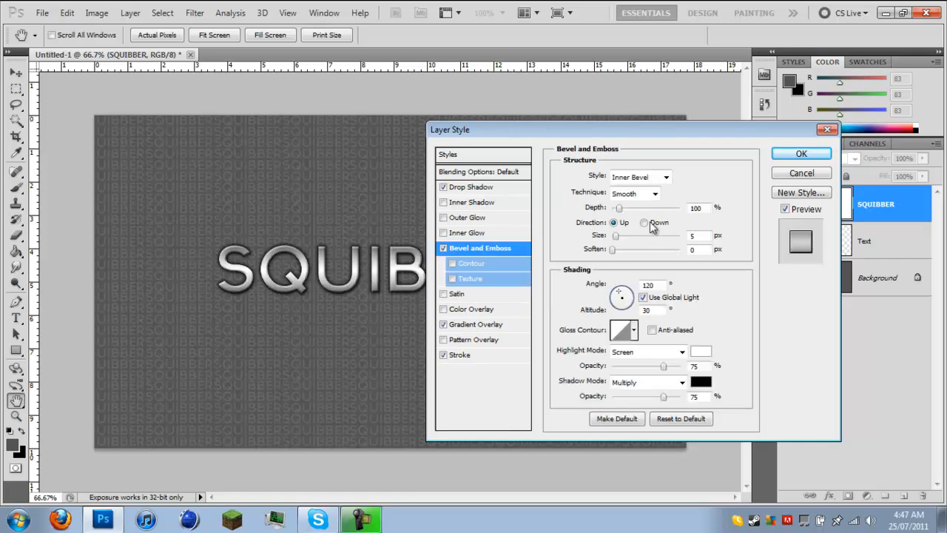
pyautogui.moveTo(622, 241); pyautogui.dragTo(507, 248)
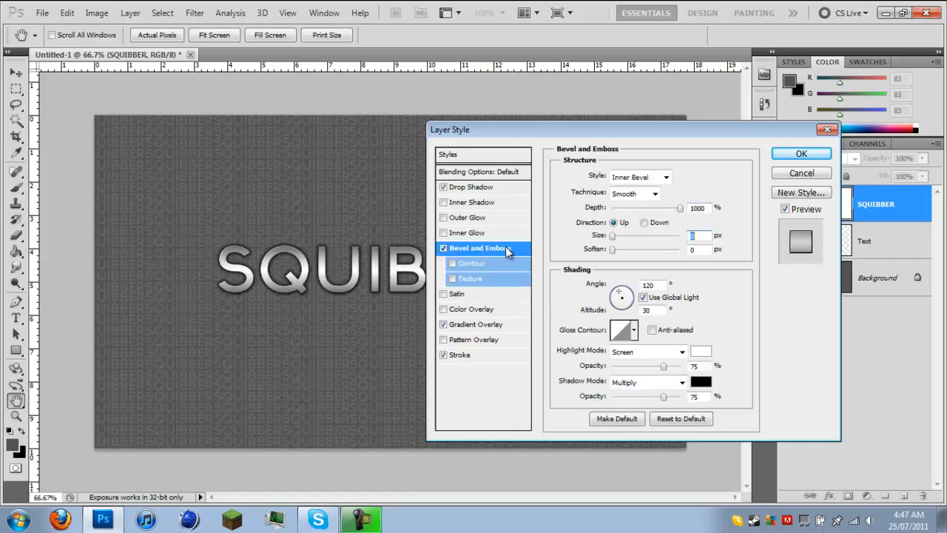
pyautogui.click(644, 297)
pyautogui.doubleClick(651, 285)
pyautogui.write('90')
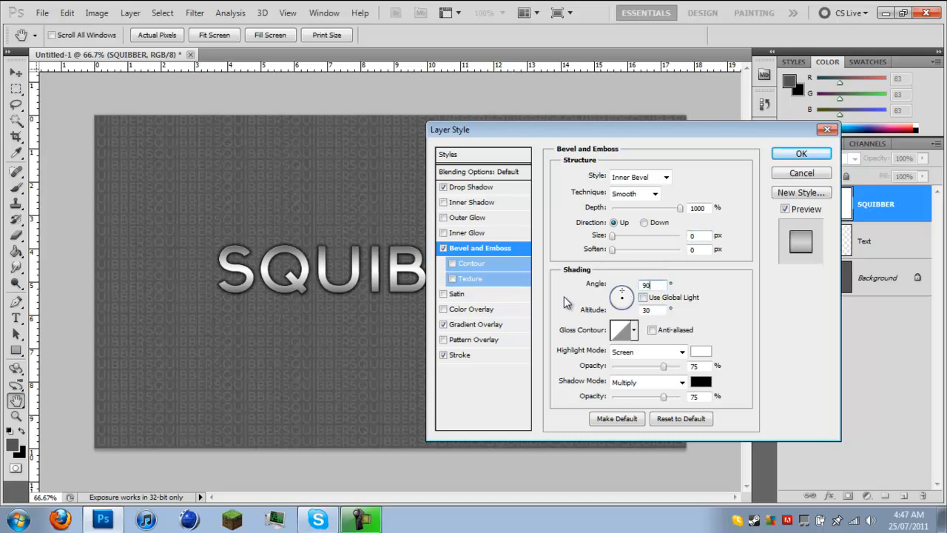
# Try several gloss contours and a 3 px size for the bevel, then restore the linear contour and the 0 px size
pyautogui.click(634, 330)
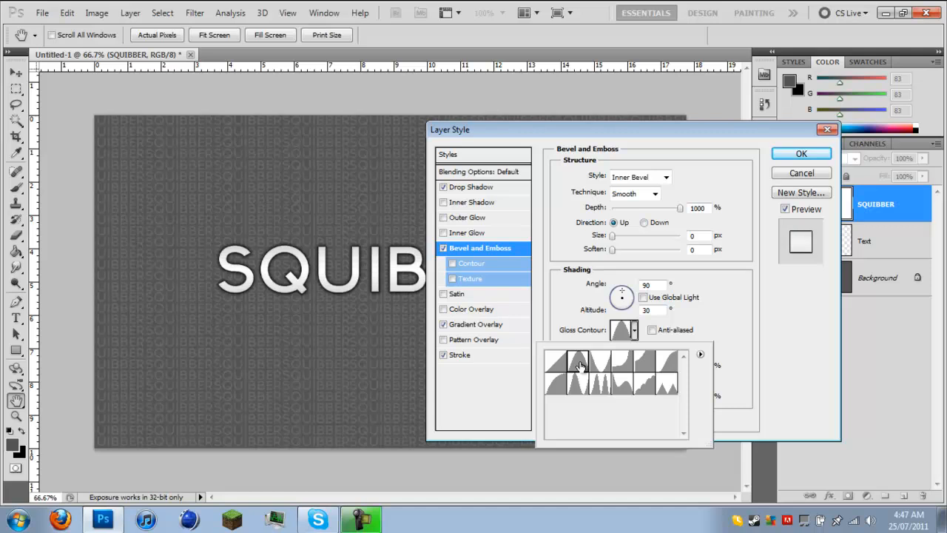
pyautogui.click(581, 387)
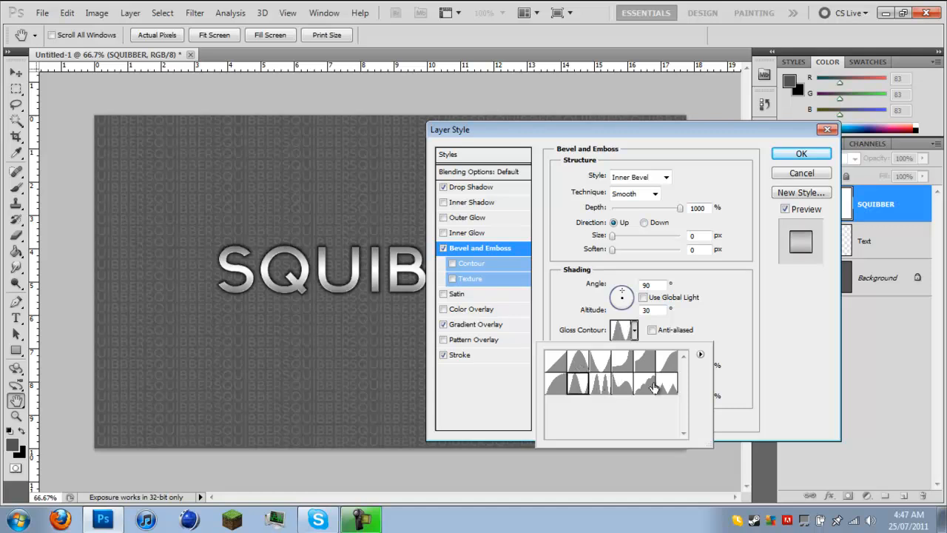
pyautogui.click(650, 388)
pyautogui.click(586, 388)
pyautogui.click(556, 361)
pyautogui.click(634, 330)
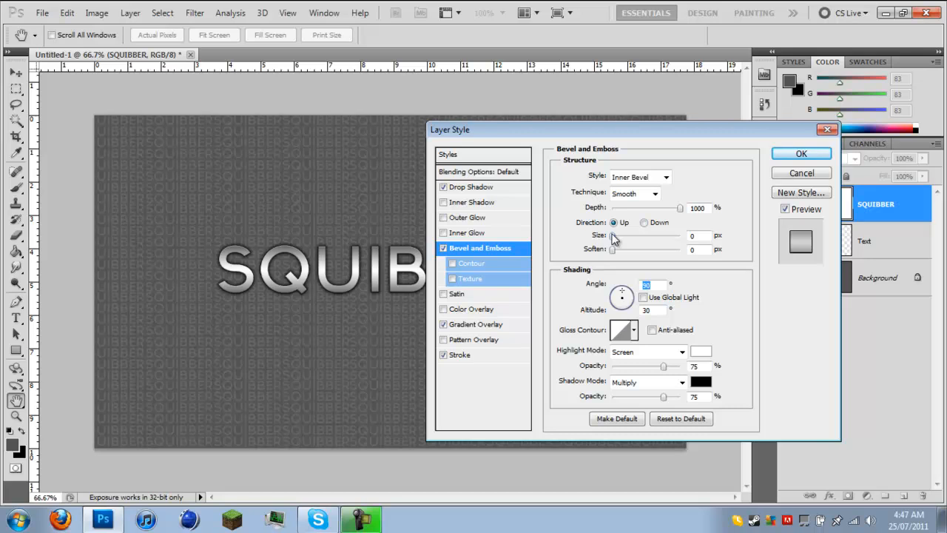
pyautogui.click(612, 237)
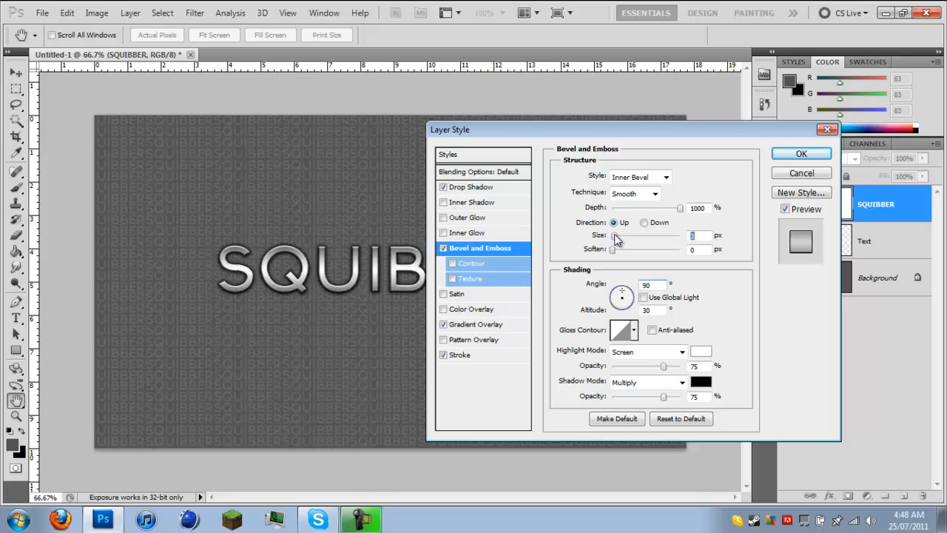
pyautogui.moveTo(615, 235); pyautogui.dragTo(612, 236)
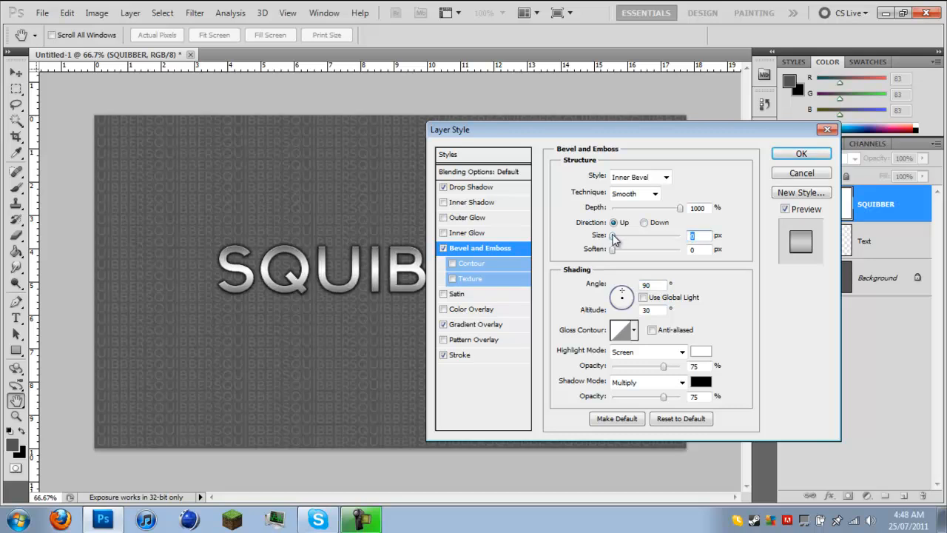
# Set the bevel's shading altitude to 10° and apply the layer style to the title
pyautogui.click(658, 310)
pyautogui.write('10')
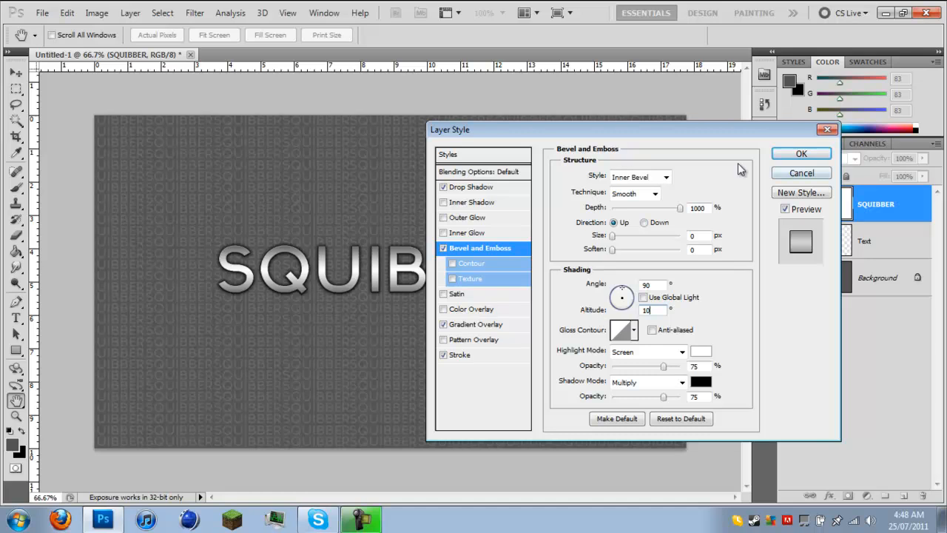
pyautogui.click(796, 155)
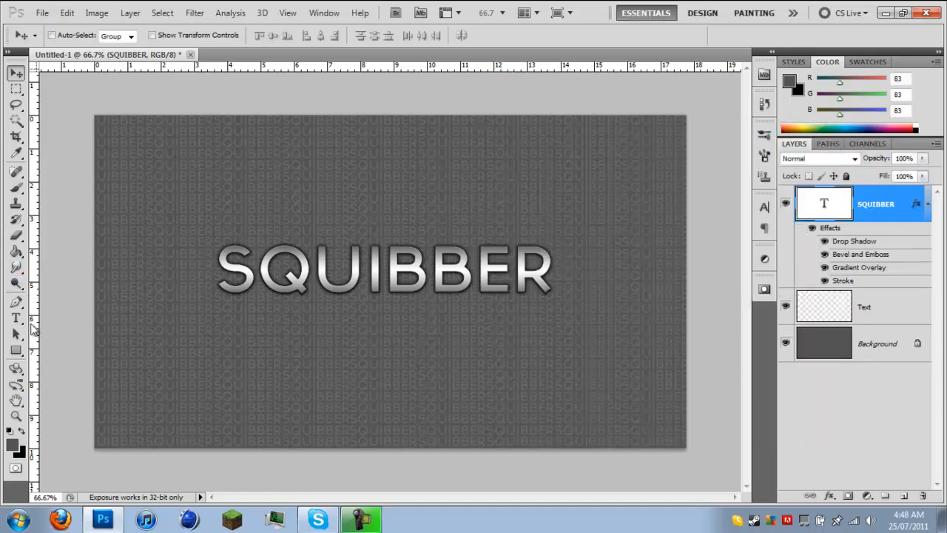
# Collapse the SQUIBBER layer's effects list and add a new layer named Line directly above the Text layer
pyautogui.click(16, 303)
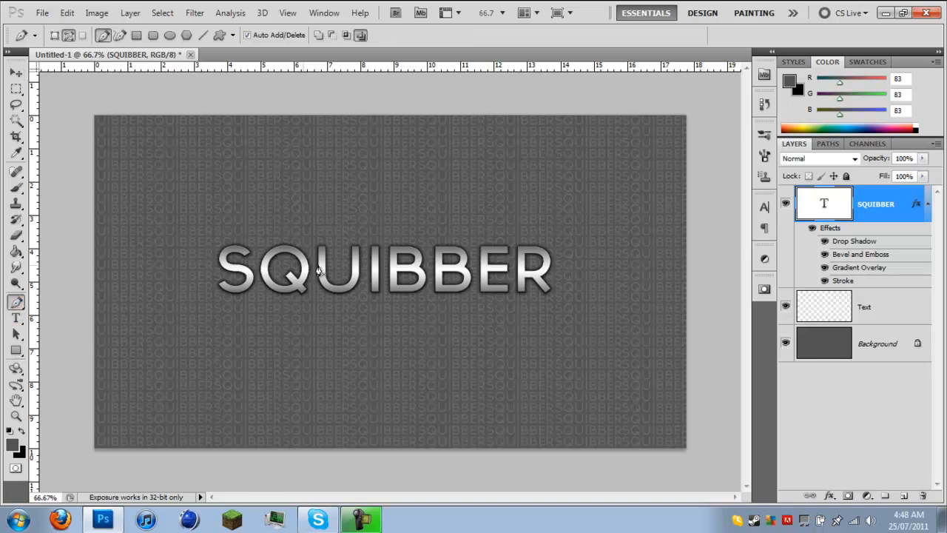
pyautogui.click(929, 214)
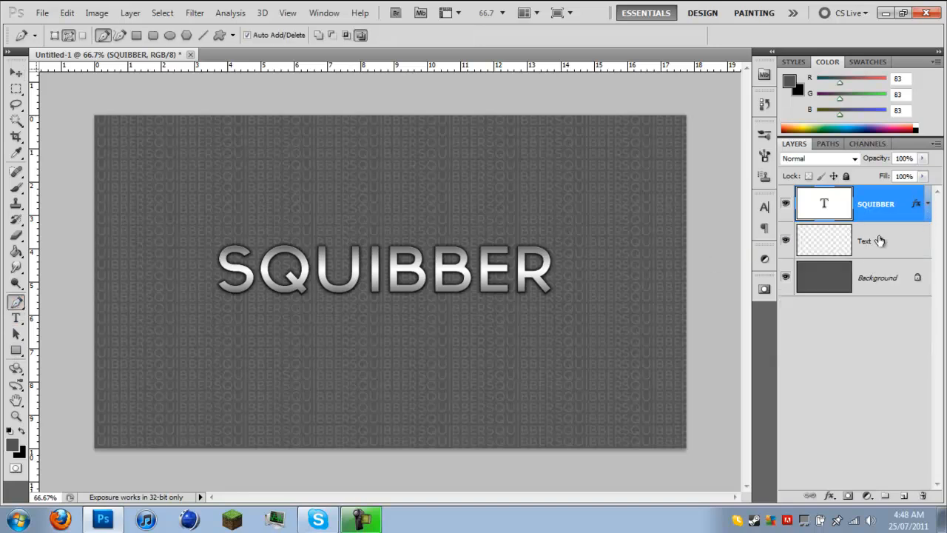
pyautogui.click(892, 248)
pyautogui.click(904, 496)
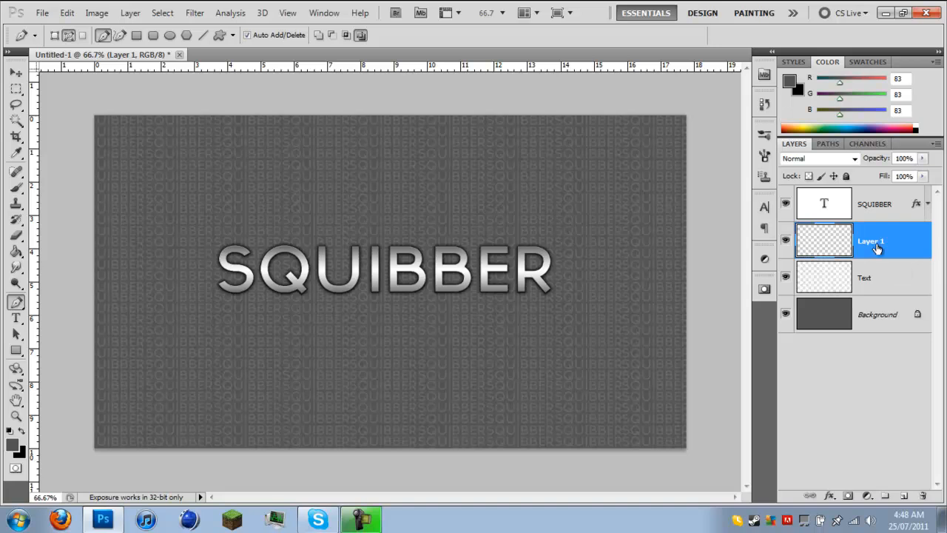
pyautogui.doubleClick(876, 250)
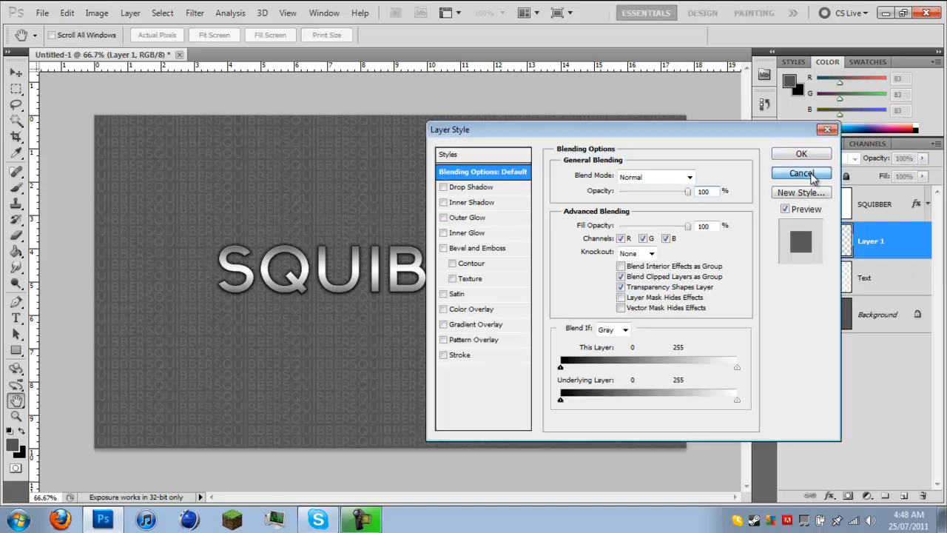
pyautogui.click(799, 172)
pyautogui.doubleClick(864, 245)
pyautogui.write('Line')
pyautogui.press('Return')
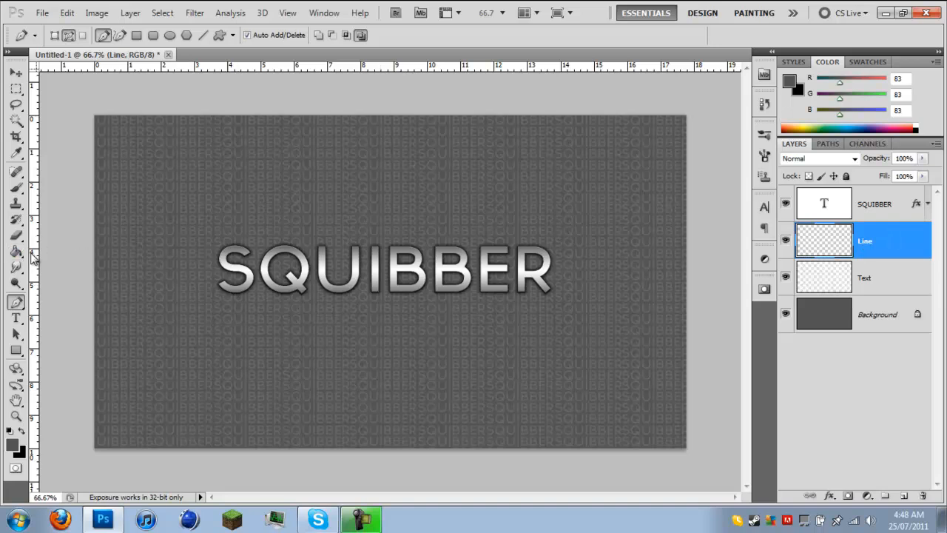
# Place vertical guides at the title's left and right edges and draw a straight pen path between them just below the letters
pyautogui.hotkey('ctrl', 'r')
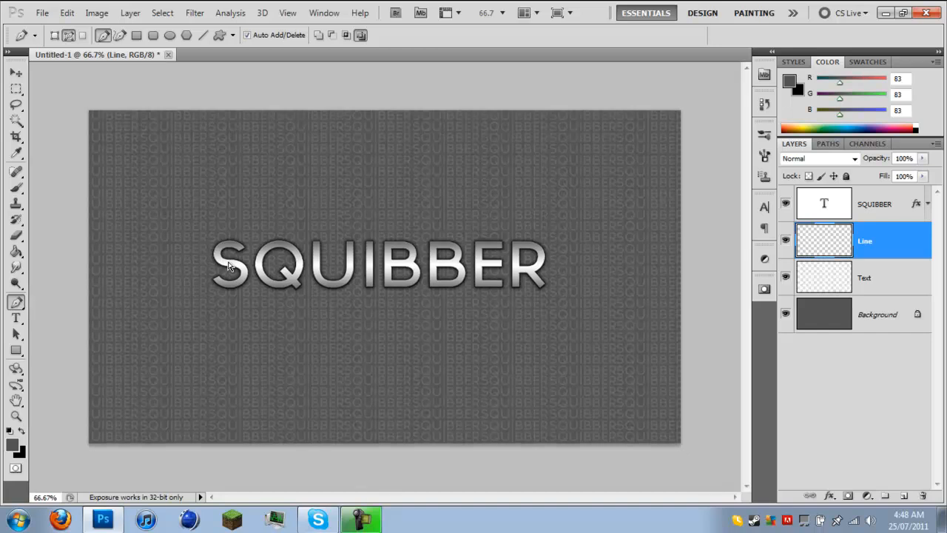
pyautogui.hotkey('ctrl', 'r')
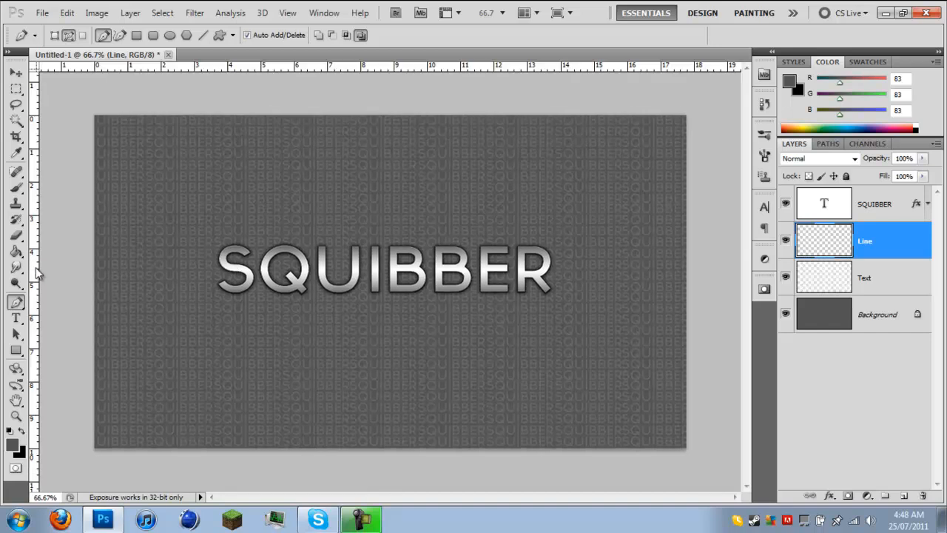
pyautogui.moveTo(40, 266); pyautogui.dragTo(217, 296)
pyautogui.moveTo(33, 294); pyautogui.dragTo(552, 330)
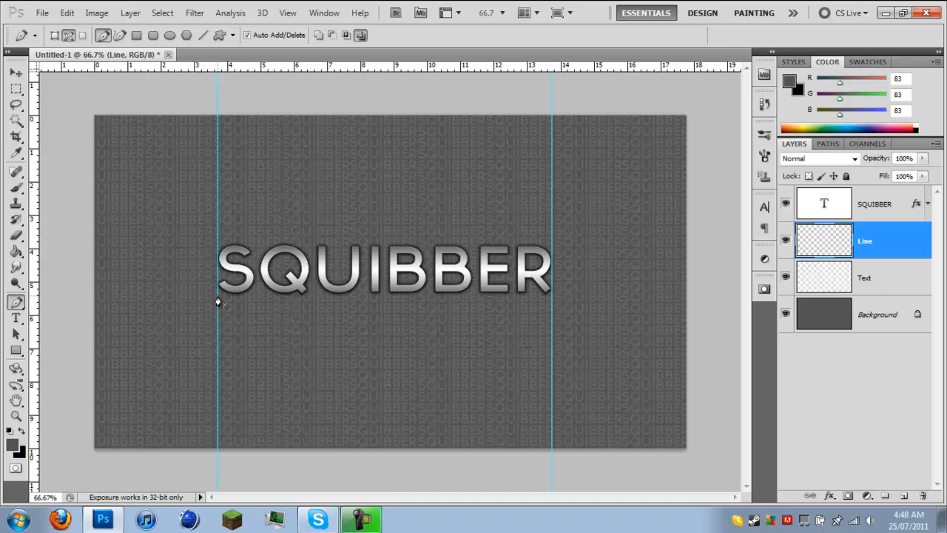
pyautogui.click(552, 299)
# Set the Brush tool to a hard round tip of 4 px with 100% hardness
pyautogui.click(16, 187)
pyautogui.click(70, 36)
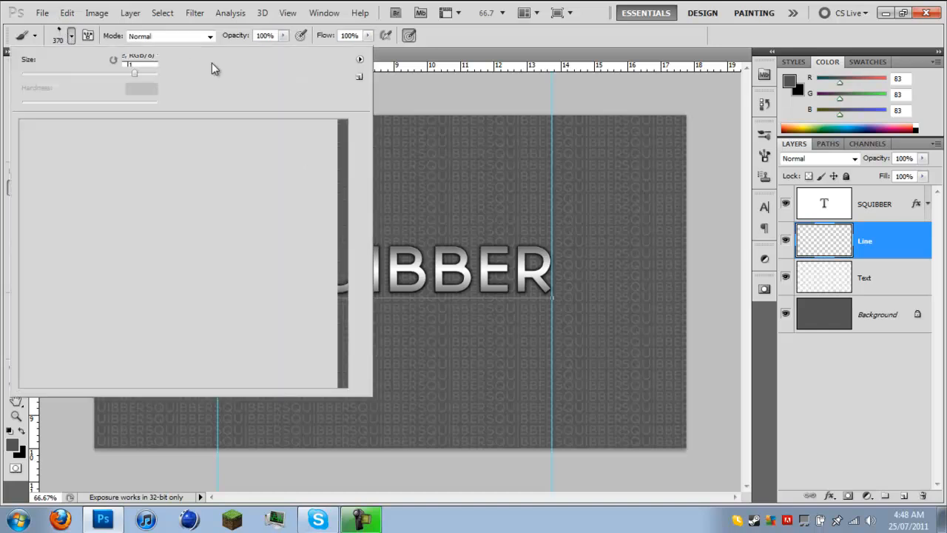
pyautogui.write('4')
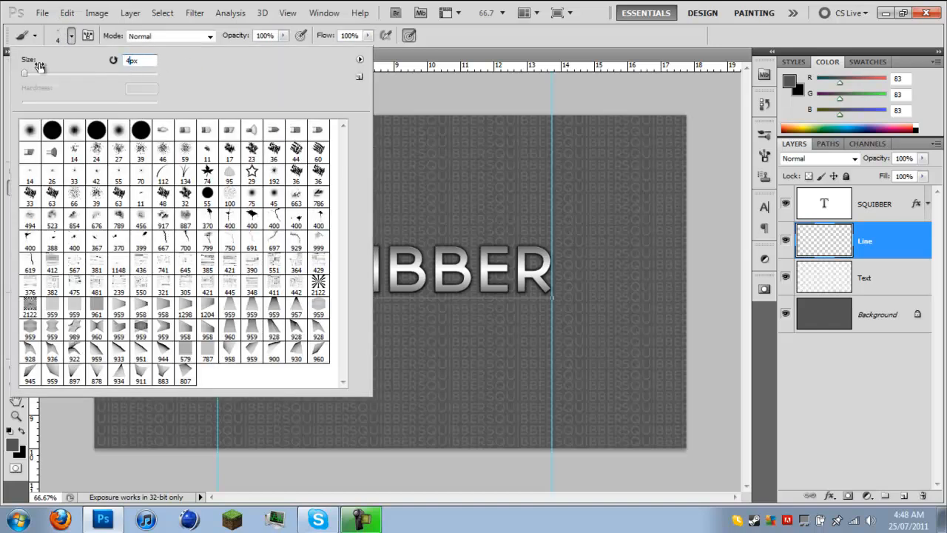
pyautogui.press('Return')
pyautogui.click(53, 131)
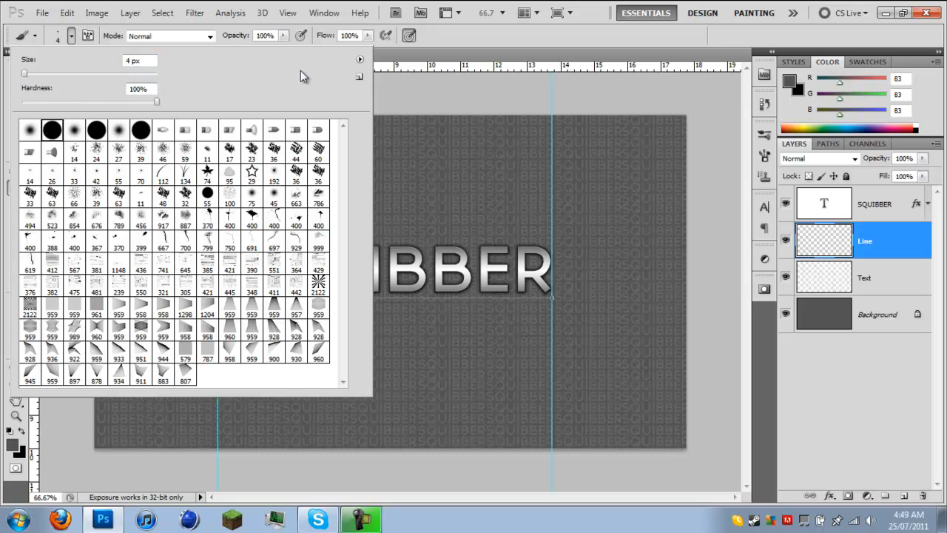
pyautogui.click(396, 58)
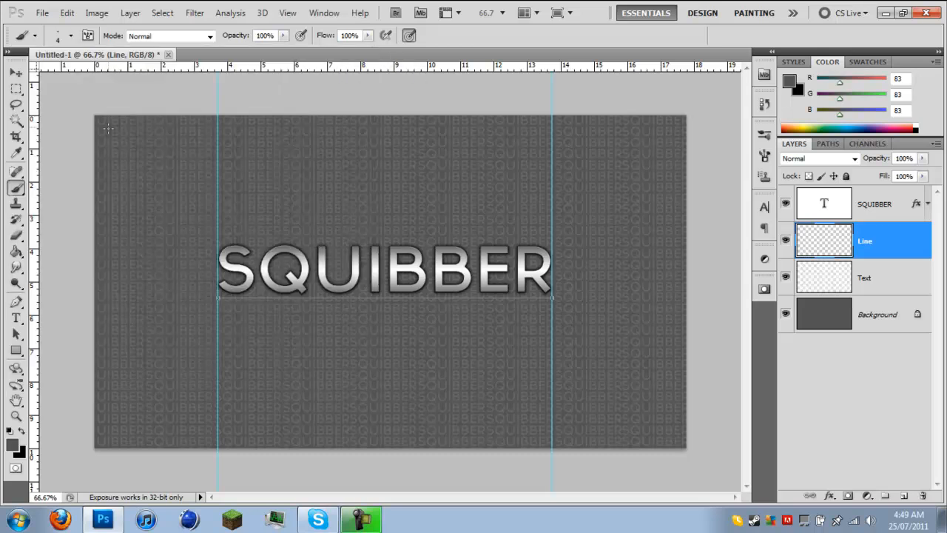
# Stroke the pen path beneath the title with a black brush line, with Simulate Pressure enabled
pyautogui.click(23, 430)
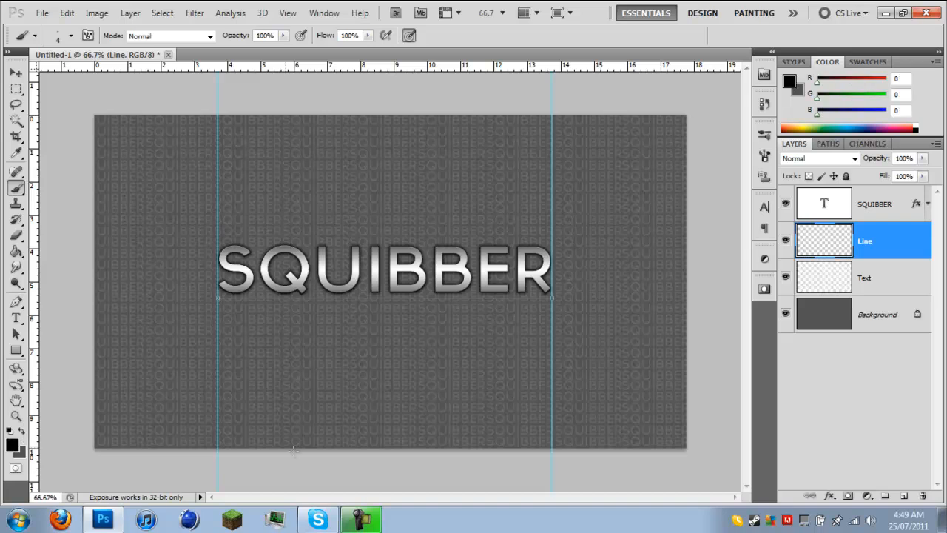
pyautogui.rightClick(310, 319)
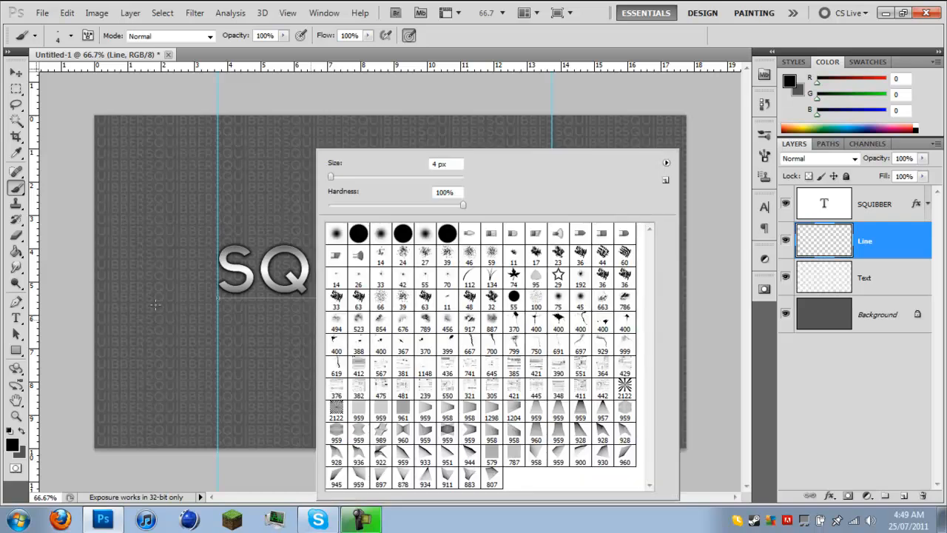
pyautogui.click(16, 302)
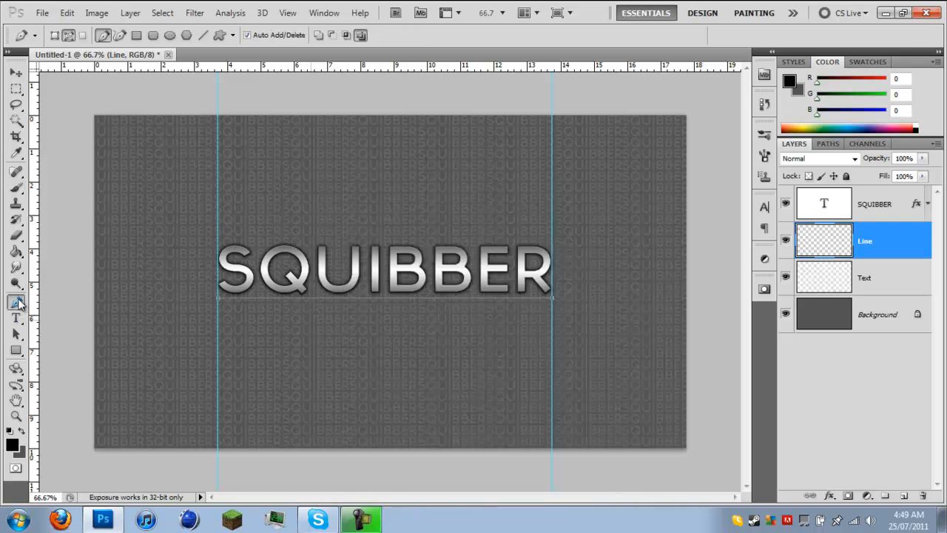
pyautogui.rightClick(365, 345)
pyautogui.click(418, 447)
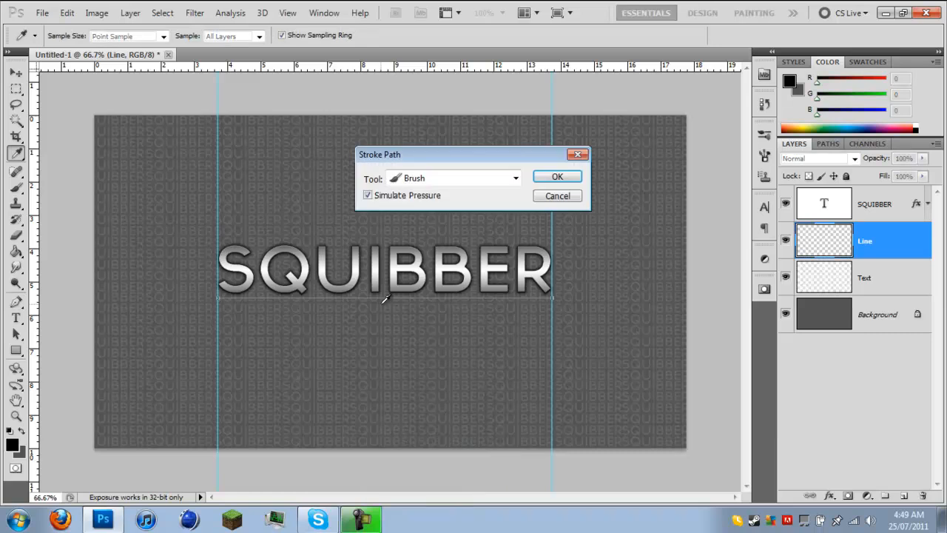
pyautogui.click(558, 178)
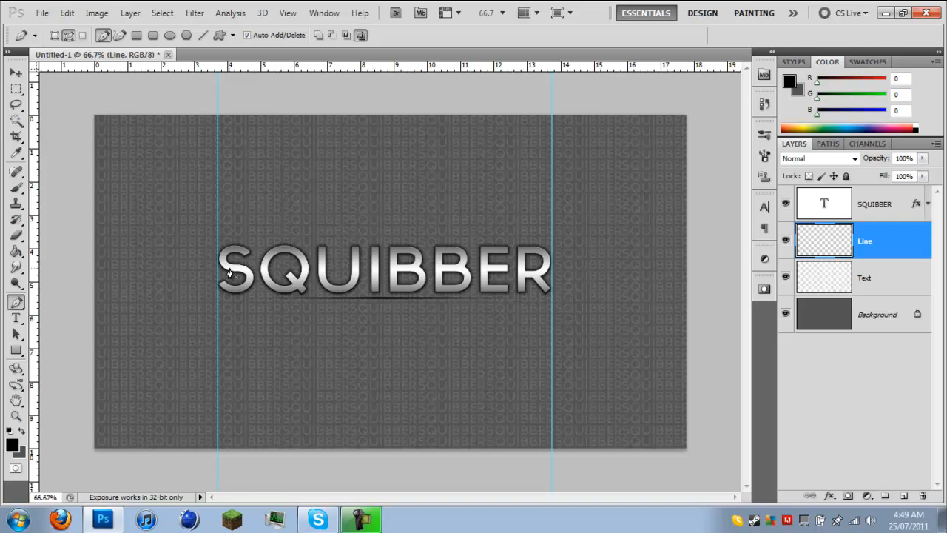
# Free-transform the line on the Line layer to extend it slightly past the title's left edge
pyautogui.hotkey('ctrl', 't')
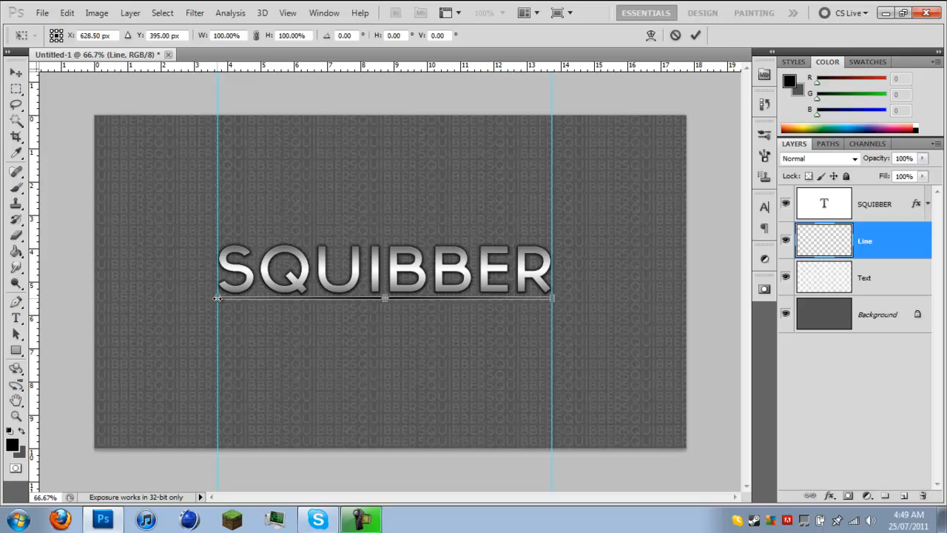
pyautogui.moveTo(217, 298); pyautogui.dragTo(192, 297)
pyautogui.press('Return')
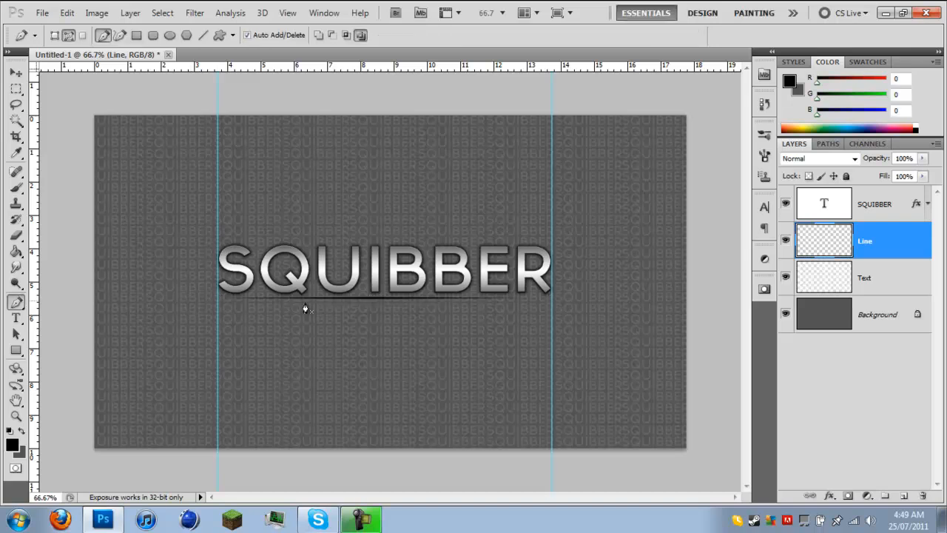
pyautogui.press('v')
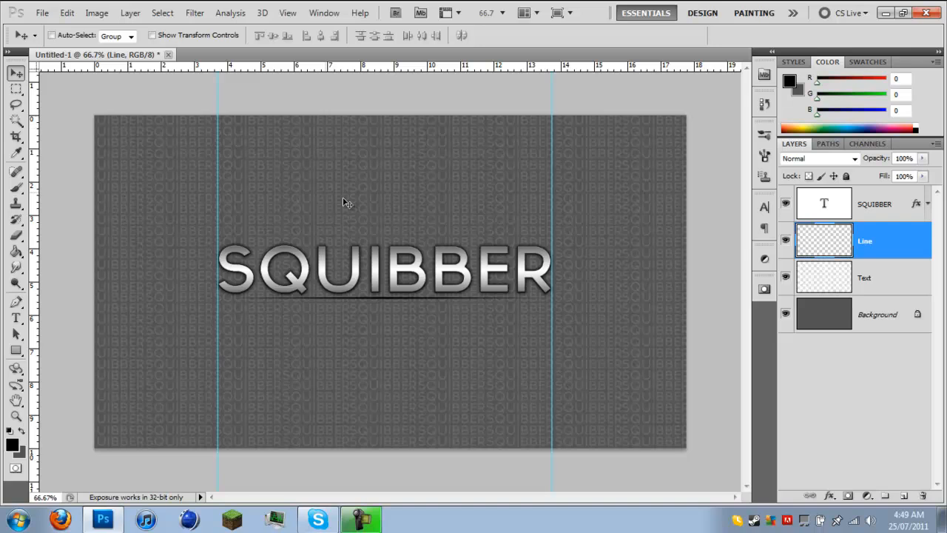
# Try stroking a test path above the title with the brush's pressure size setting changed, and undo the stroke
pyautogui.click(14, 188)
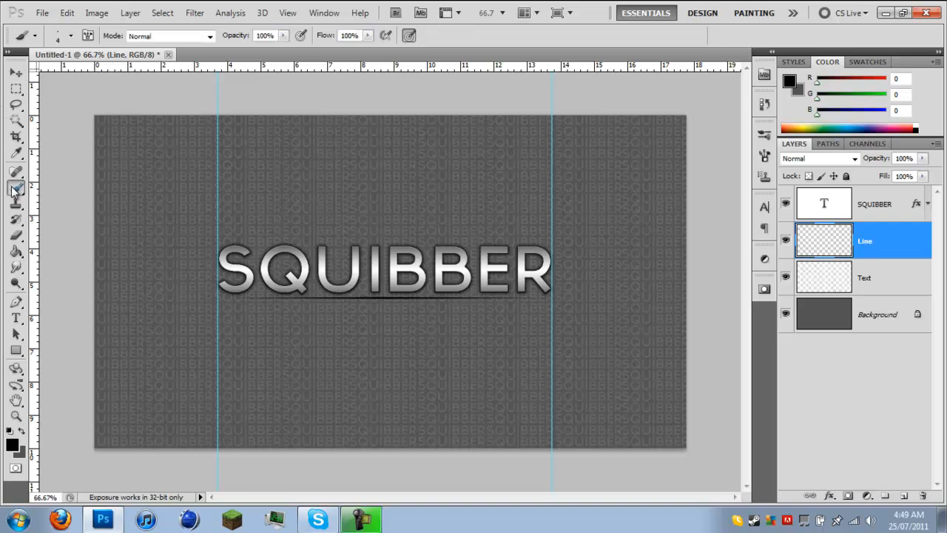
pyautogui.click(409, 37)
pyautogui.click(411, 36)
pyautogui.click(15, 302)
pyautogui.click(450, 189)
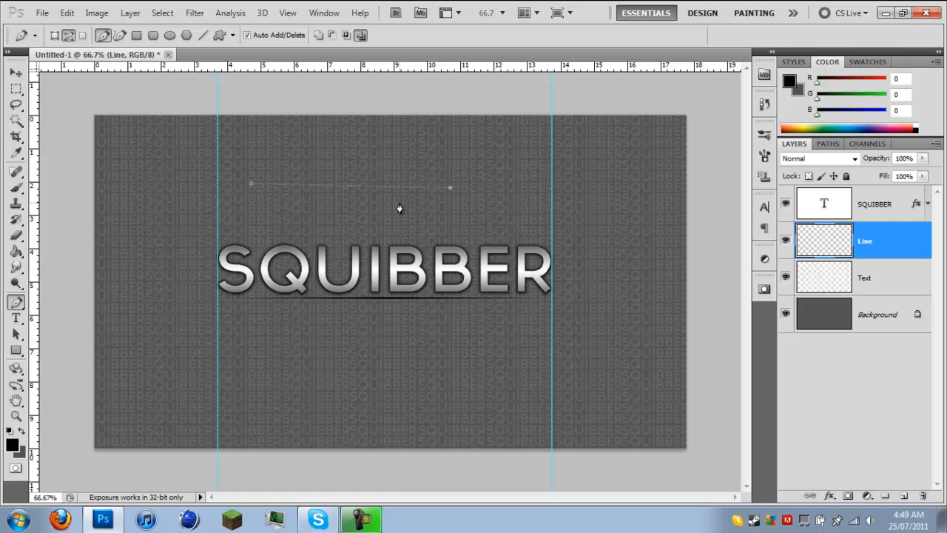
pyautogui.rightClick(333, 202)
pyautogui.click(382, 297)
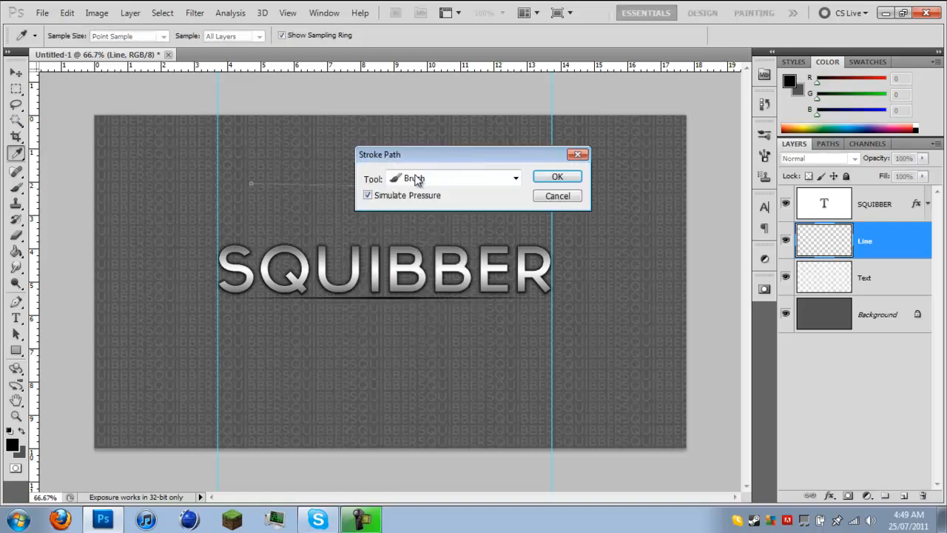
pyautogui.click(567, 173)
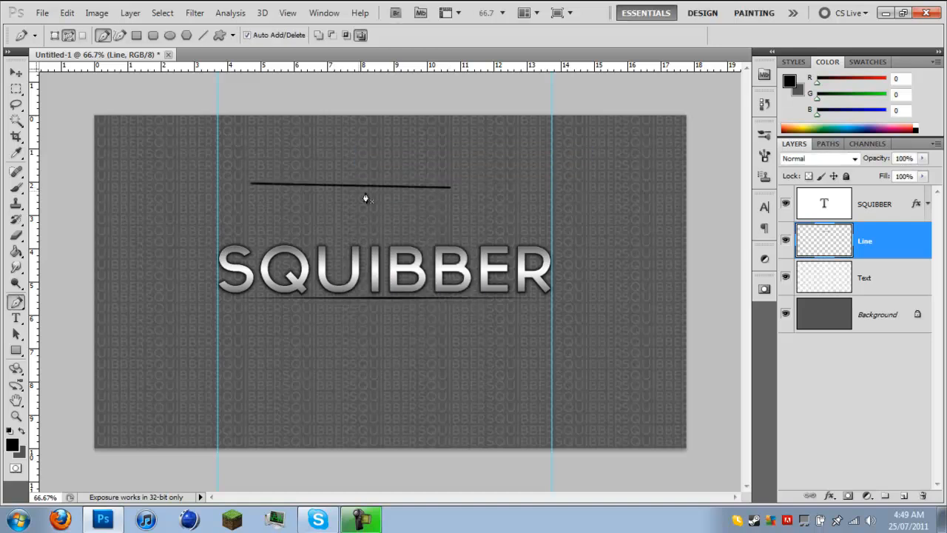
pyautogui.hotkey('ctrl', 'z')
# Stroke the test path above the title again with the brush's pressure size control on, and delete the test stroke
pyautogui.click(16, 187)
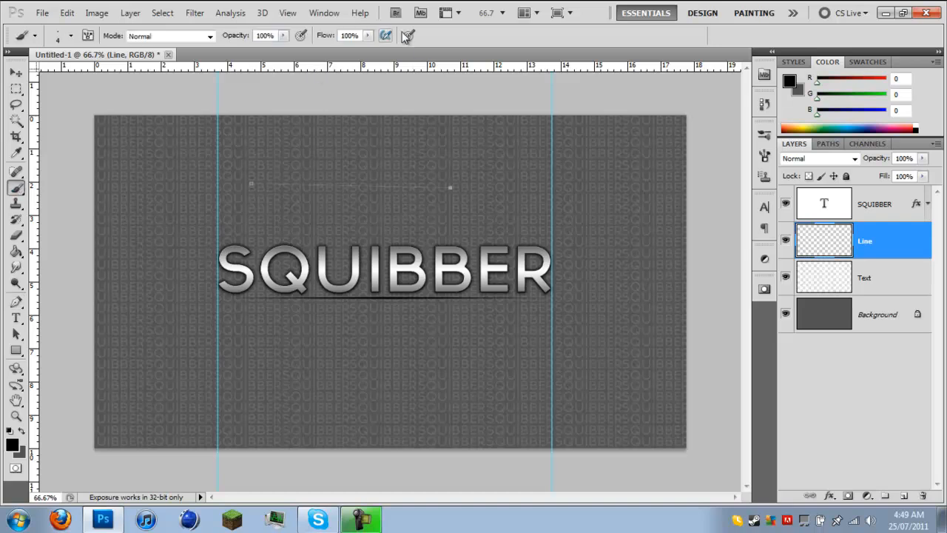
pyautogui.click(17, 305)
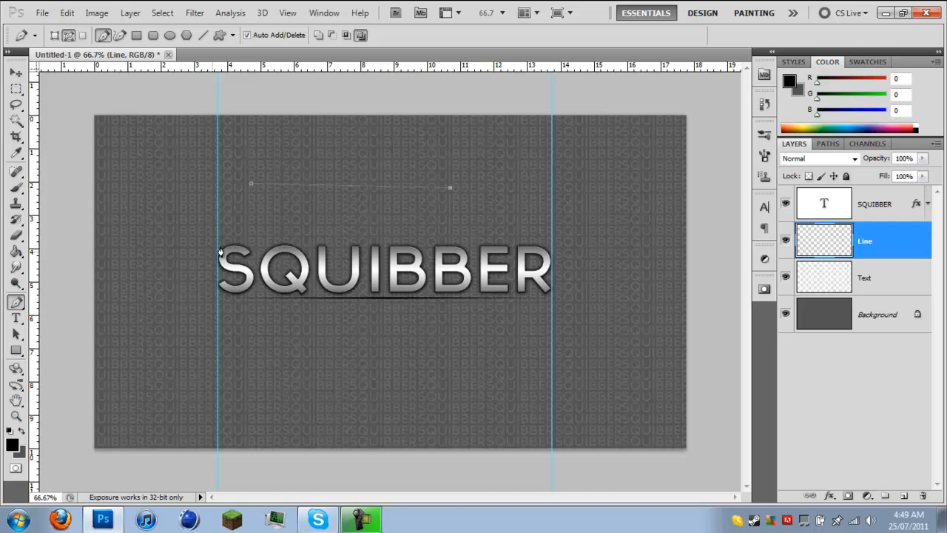
pyautogui.rightClick(279, 226)
pyautogui.click(330, 320)
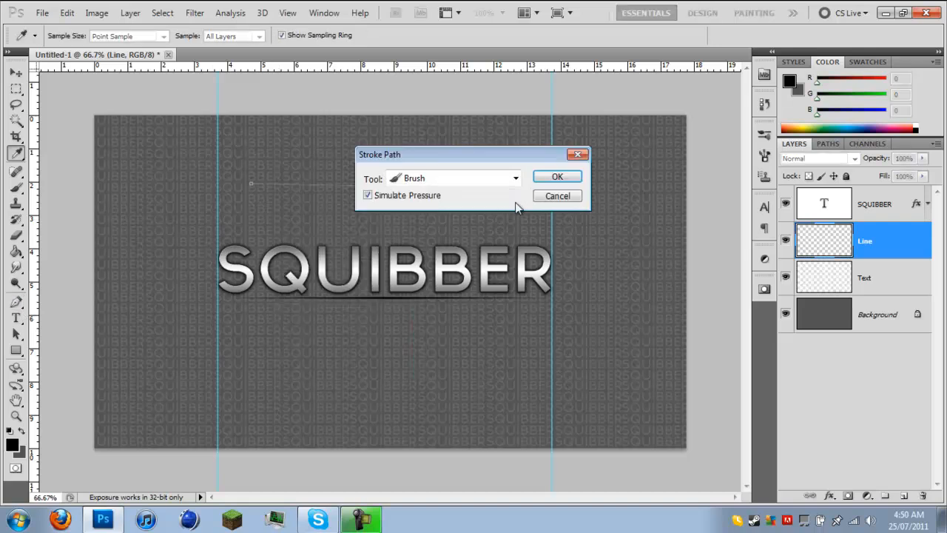
pyautogui.click(556, 178)
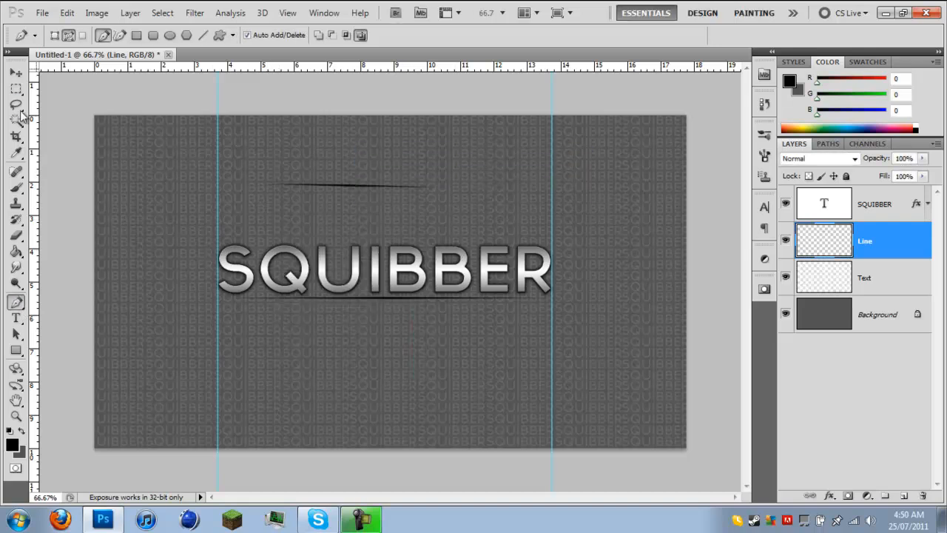
pyautogui.click(16, 89)
pyautogui.moveTo(480, 153); pyautogui.dragTo(245, 217)
pyautogui.hotkey('ctrl', 'd')
# Nudge the line a few pixels lower beneath the title
pyautogui.click(16, 72)
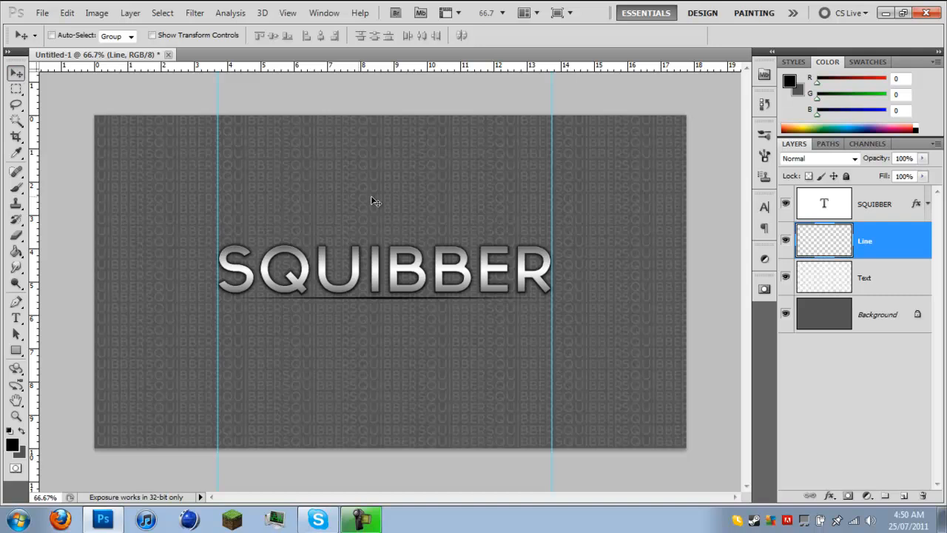
pyautogui.press('Down')
pyautogui.press('Down')
pyautogui.press('Down')
pyautogui.press('Down')
pyautogui.press('Down')
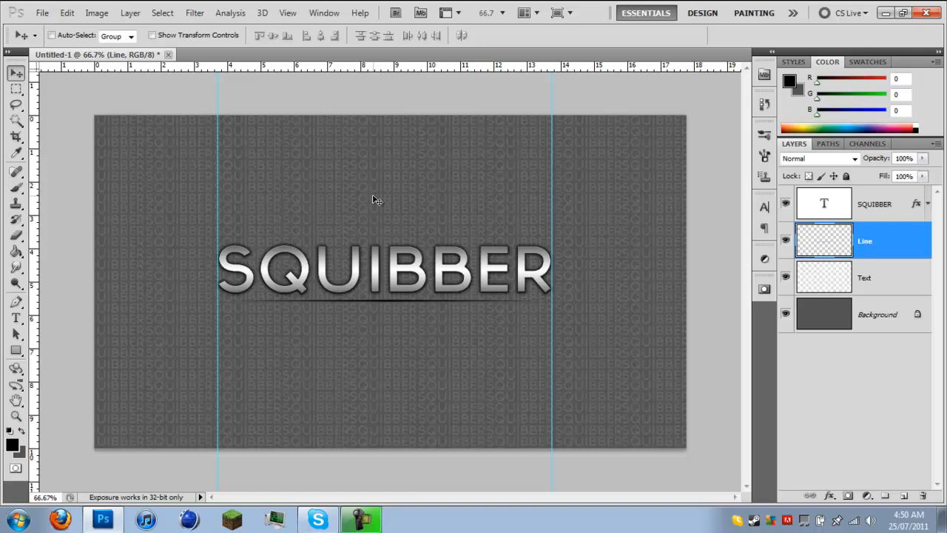
# Add a YOUTUBE text layer below the title and set its font size to 20 pt
pyautogui.click(16, 318)
pyautogui.click(241, 320)
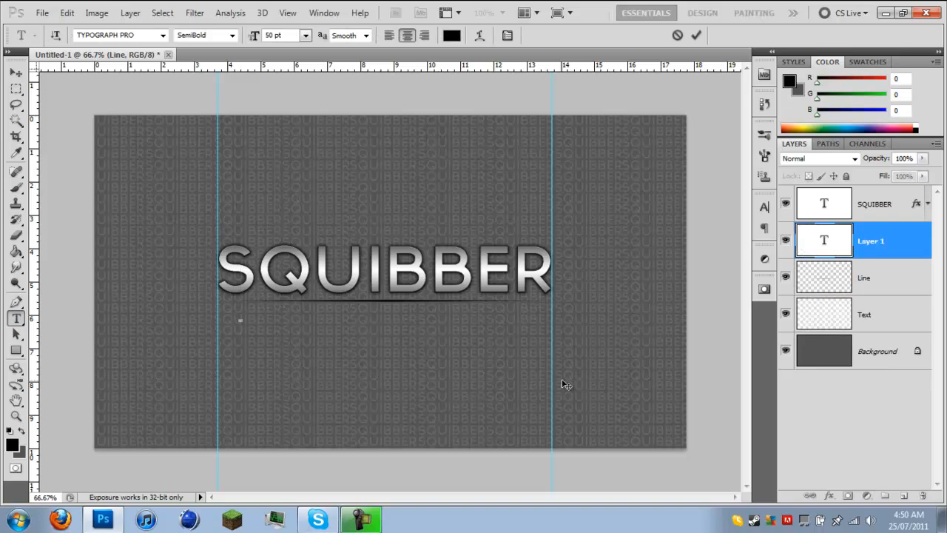
pyautogui.write('YOUTUBE')
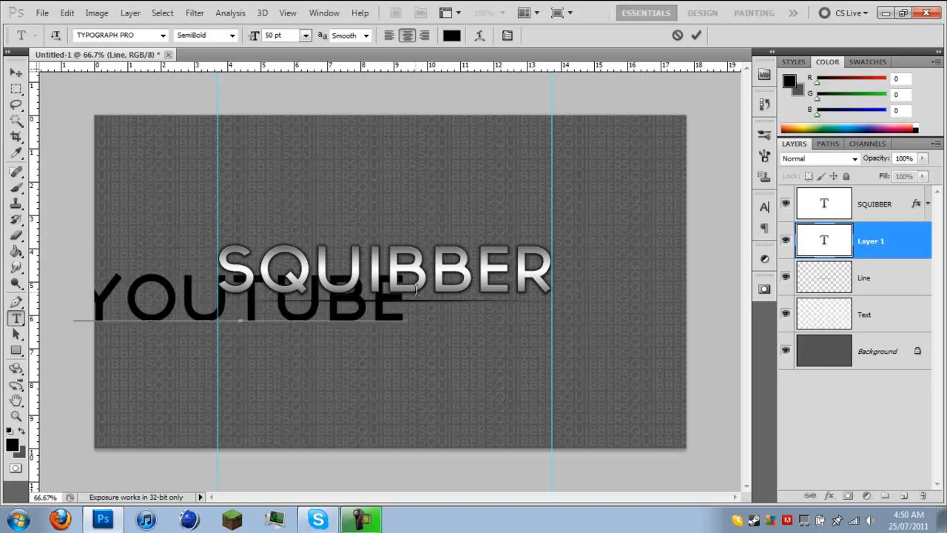
pyautogui.doubleClick(168, 282)
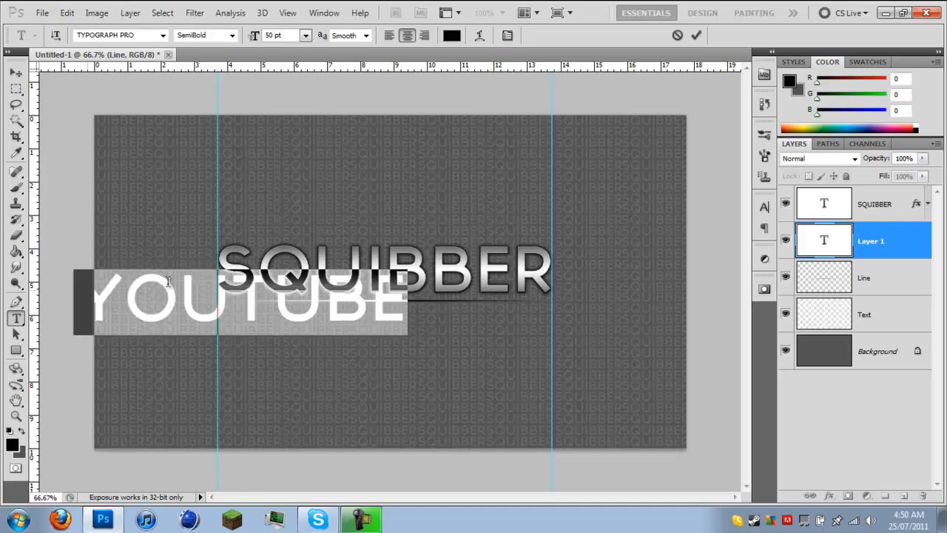
pyautogui.moveTo(273, 34); pyautogui.dragTo(253, 37)
pyautogui.write('20')
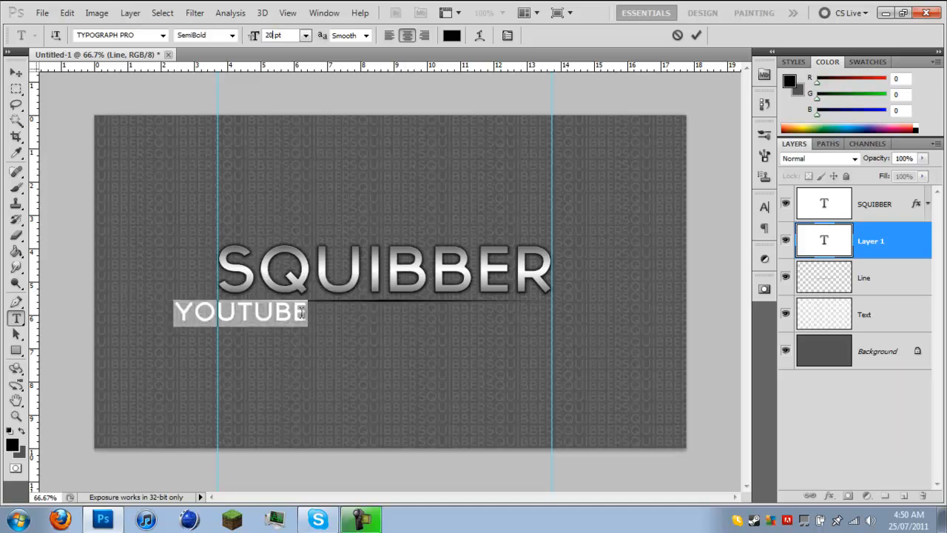
# Extend the new text so that it reads YOUTUBE.COM/RECYCLEDGFX
pyautogui.click(303, 313)
pyautogui.write('.COM')
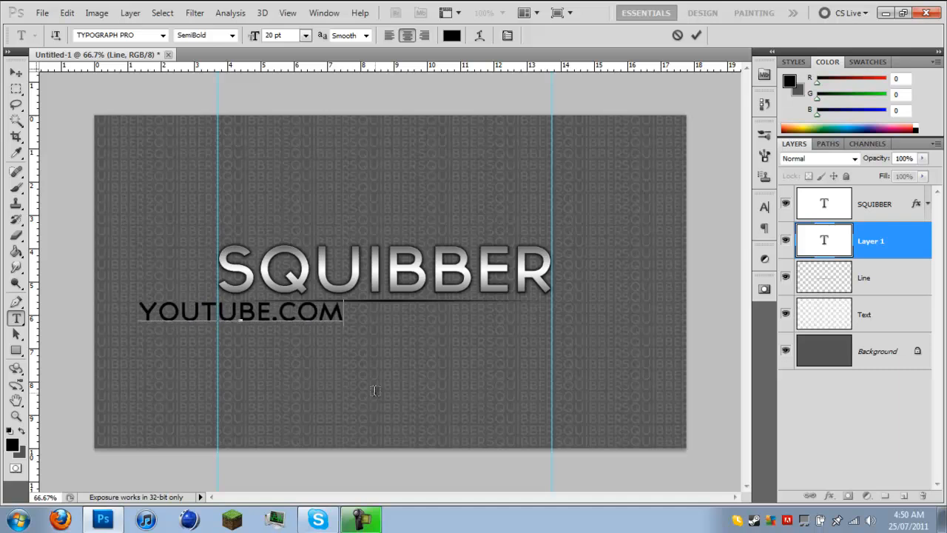
pyautogui.write('/RECY')
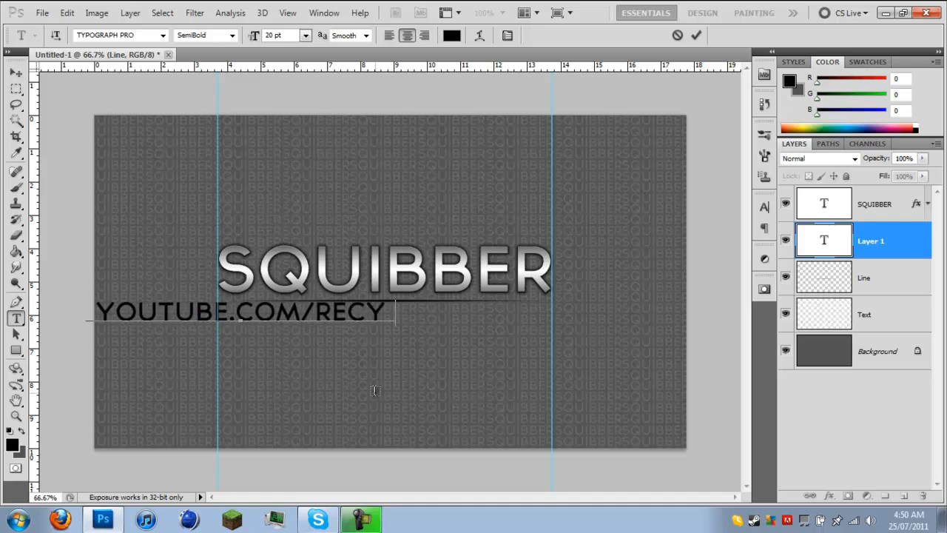
pyautogui.write('CXLEDGFX')
pyautogui.press('Left')
pyautogui.press('Left')
pyautogui.press('Left')
pyautogui.press('Left')
pyautogui.press('Left')
pyautogui.press('Left')
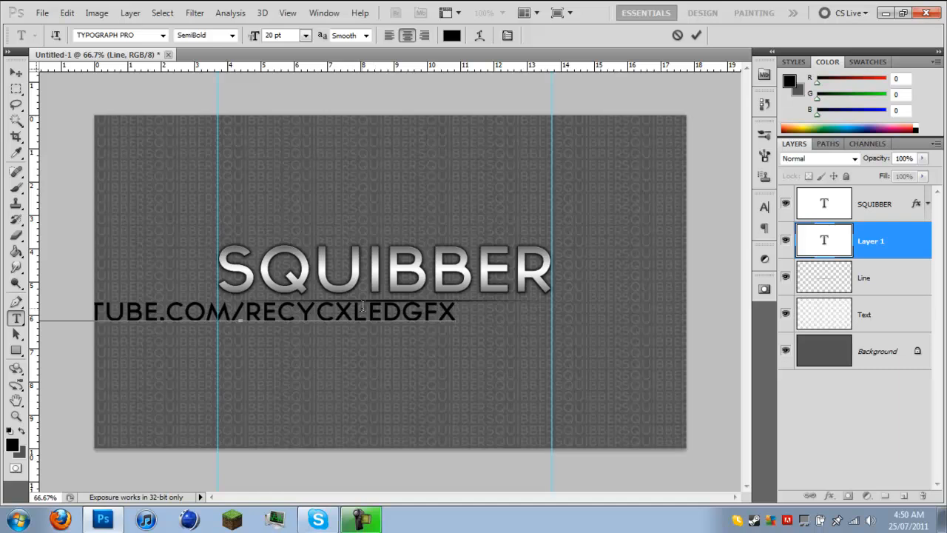
pyautogui.press('BackSpace')
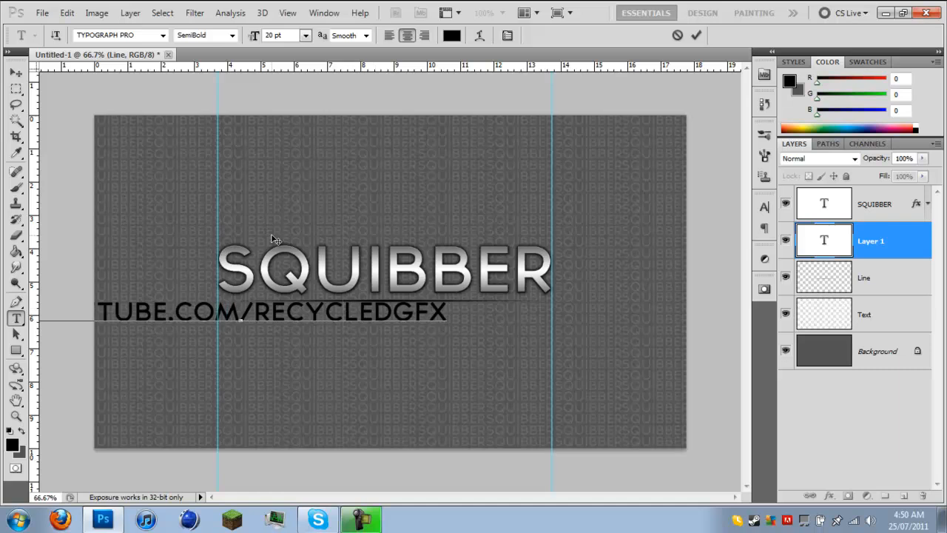
# Move the YOUTUBE.COM/RECYCLEDGFX text below the line and reduce its font size to 10 pt
pyautogui.moveTo(305, 375); pyautogui.dragTo(471, 392)
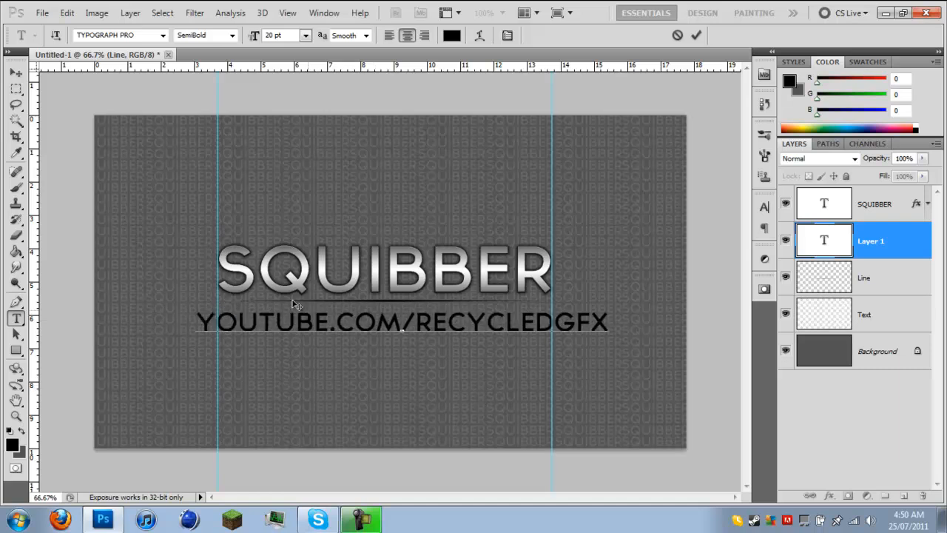
pyautogui.moveTo(606, 319); pyautogui.dragTo(191, 305)
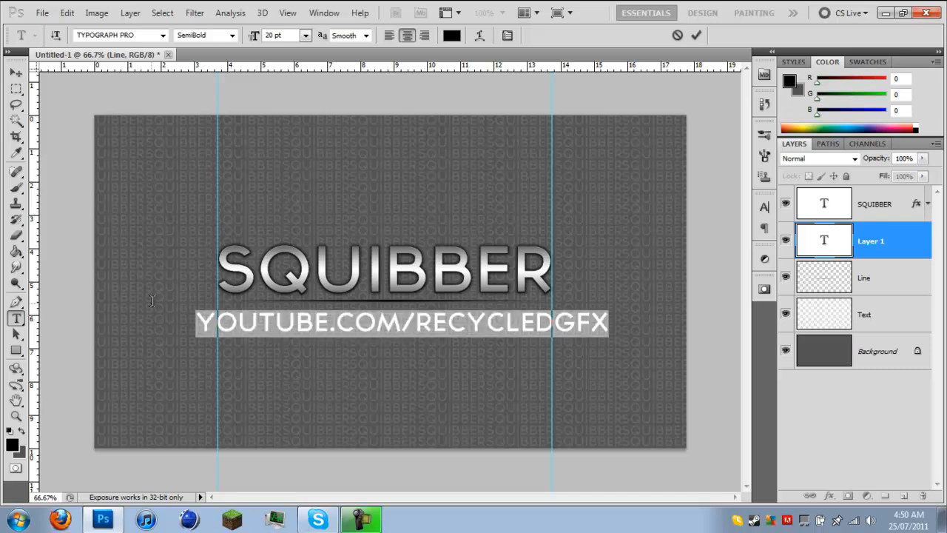
pyautogui.click(274, 35)
pyautogui.write('15')
pyautogui.press('Return')
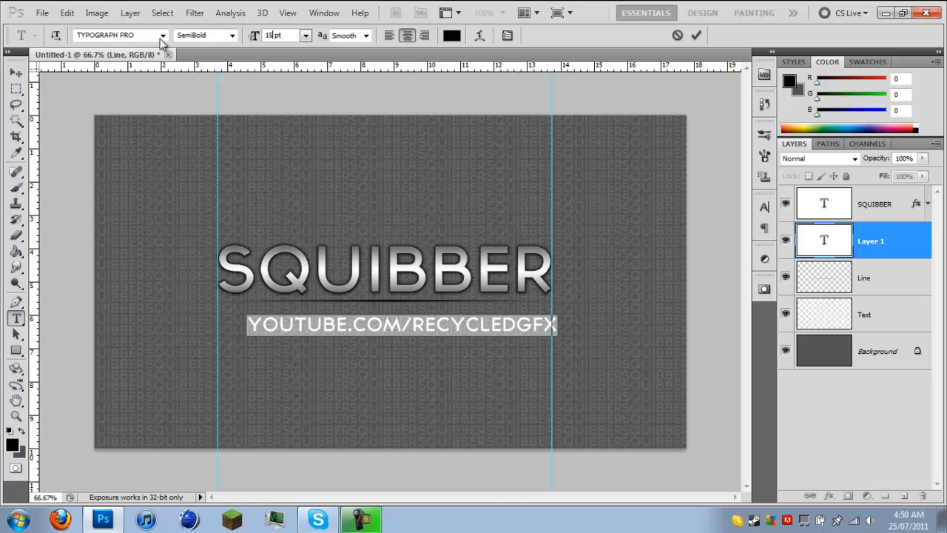
pyautogui.click(274, 36)
pyautogui.write('10')
pyautogui.press('Return')
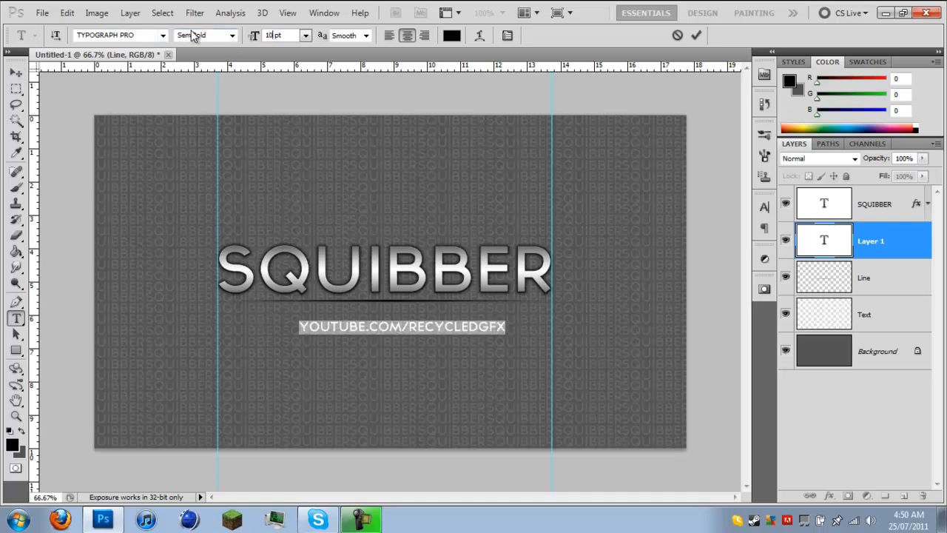
# Position the YOUTUBE.COM/RECYCLEDGFX text just beneath the line, centred under the title
pyautogui.click(15, 73)
pyautogui.moveTo(421, 332); pyautogui.dragTo(405, 312)
pyautogui.press('Down')
pyautogui.press('Down')
pyautogui.press('Down')
pyautogui.press('Down')
pyautogui.press('Down')
pyautogui.press('Down')
pyautogui.press('Left')
pyautogui.press('Left')
pyautogui.press('Left')
pyautogui.press('Left')
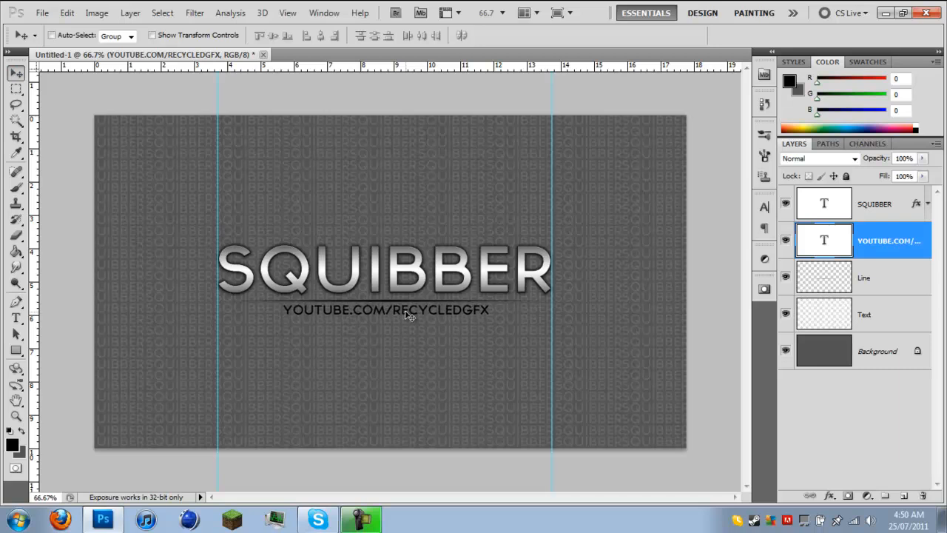
# Copy the SQUIBBER layer's style onto the YOUTUBE.COM/RECYCLEDGFX layer and collapse its effects list
pyautogui.rightClick(895, 203)
pyautogui.click(783, 466)
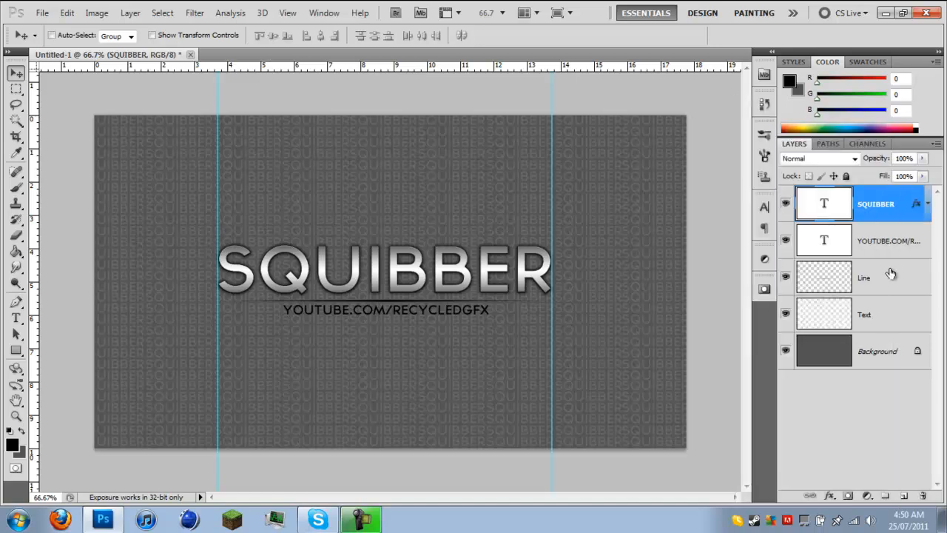
pyautogui.rightClick(900, 258)
pyautogui.click(796, 477)
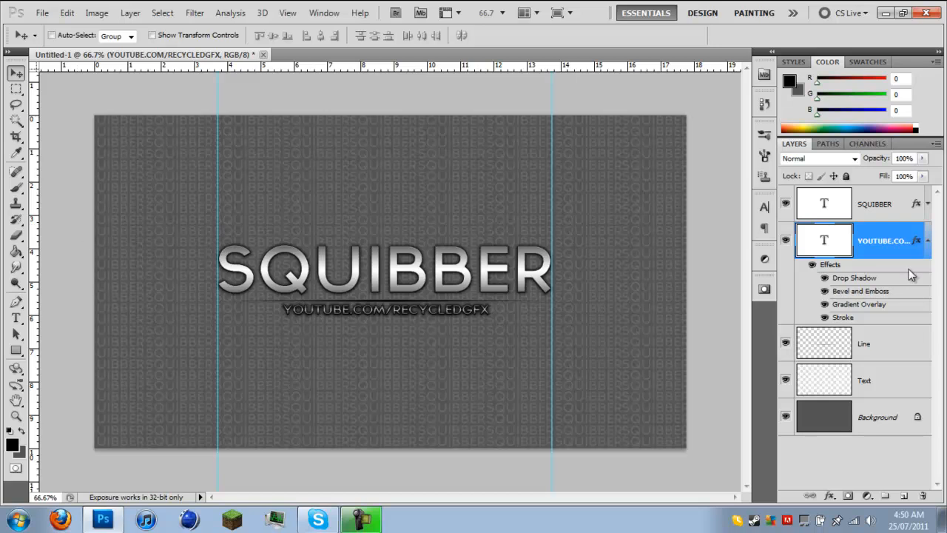
pyautogui.click(928, 241)
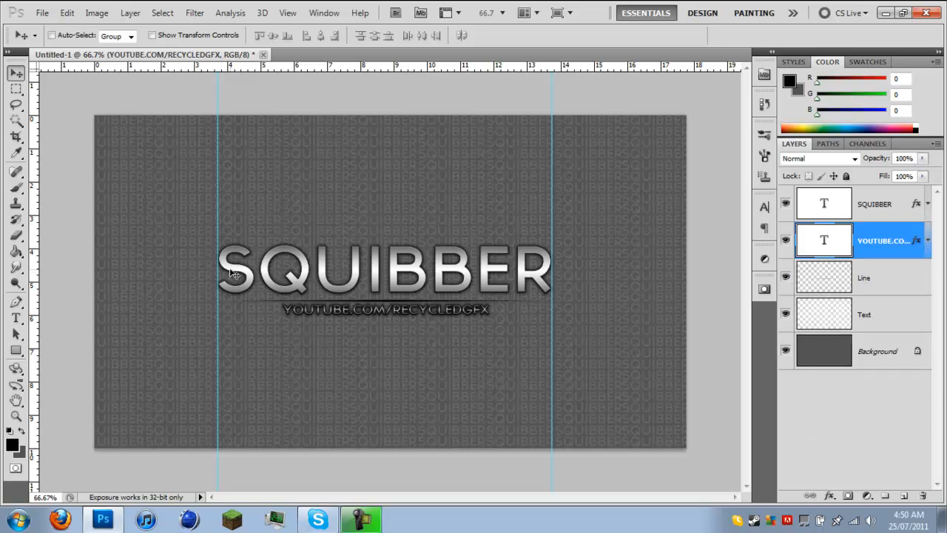
# Widen the tracking of the whole YOUTUBE.COM/RECYCLEDGFX text so it spans nearly the width of the SQUIBBER title
pyautogui.click(16, 317)
pyautogui.moveTo(287, 305); pyautogui.dragTo(488, 312)
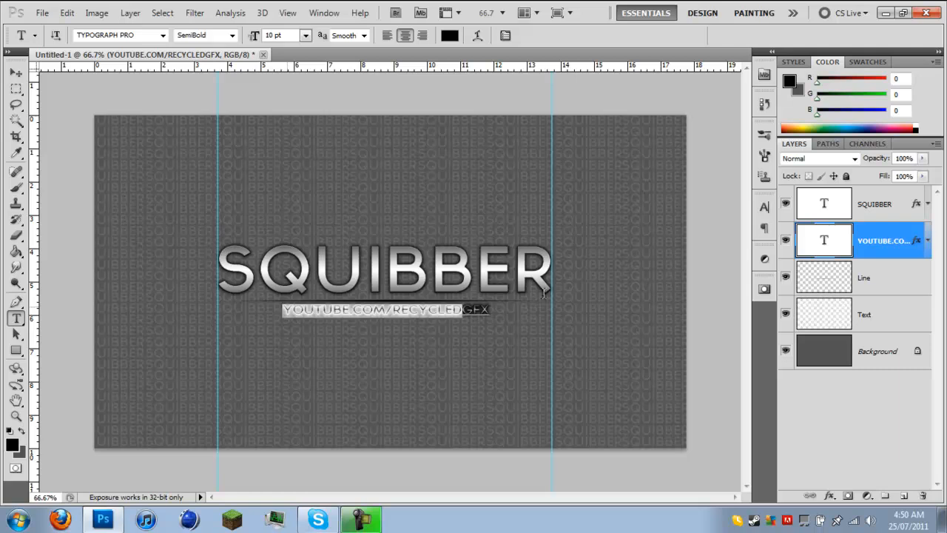
pyautogui.click(764, 206)
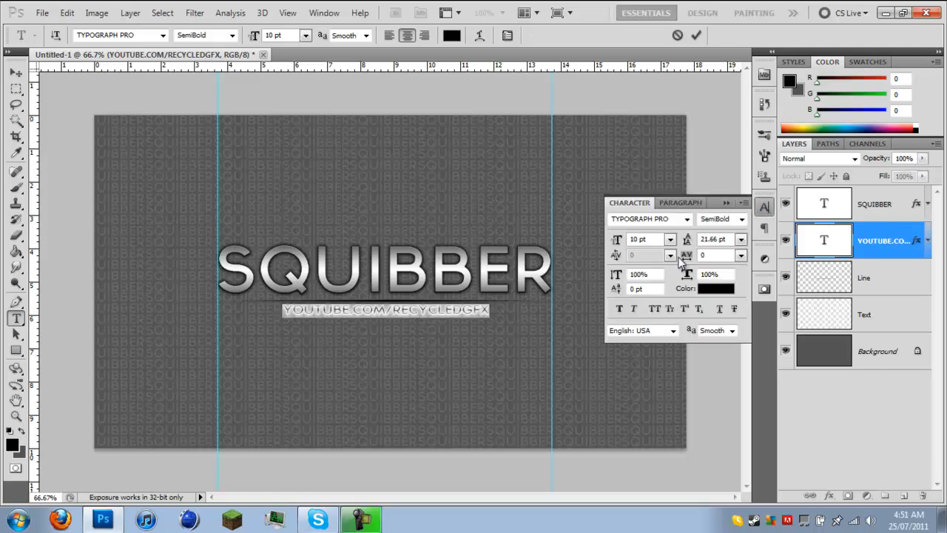
pyautogui.moveTo(687, 256); pyautogui.dragTo(695, 258)
pyautogui.click(726, 203)
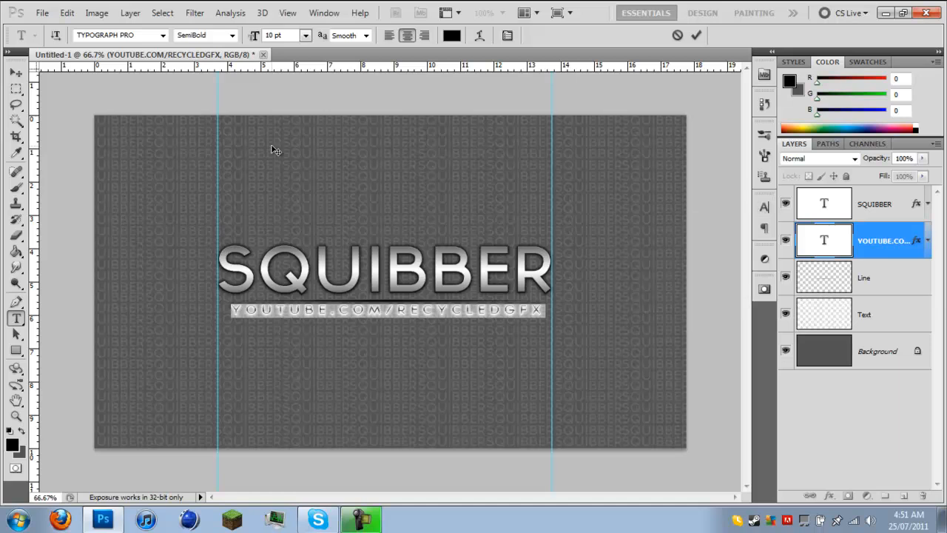
pyautogui.click(15, 73)
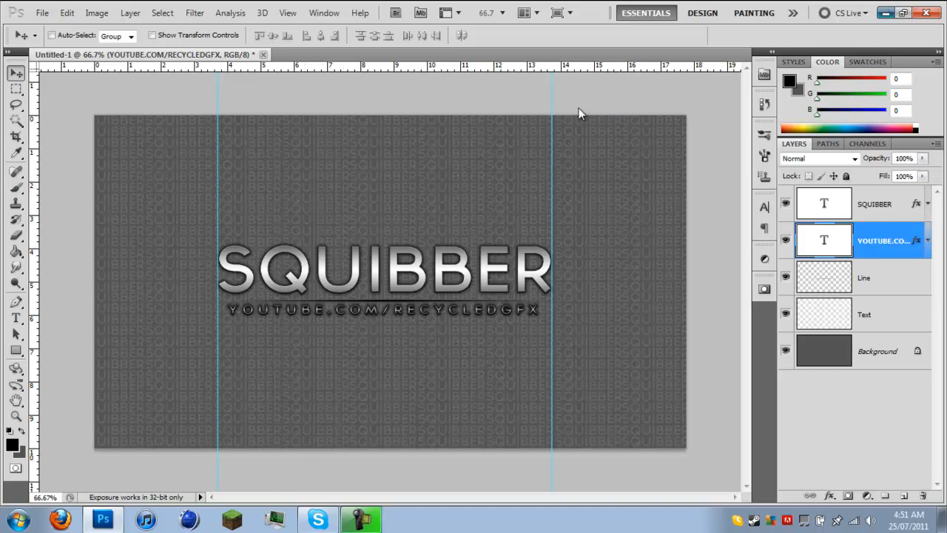
# Show the desktop to look at the SQUIBBER GRAPHIC DESIGN wallpaper and return to the Photoshop document
pyautogui.press('super+d')
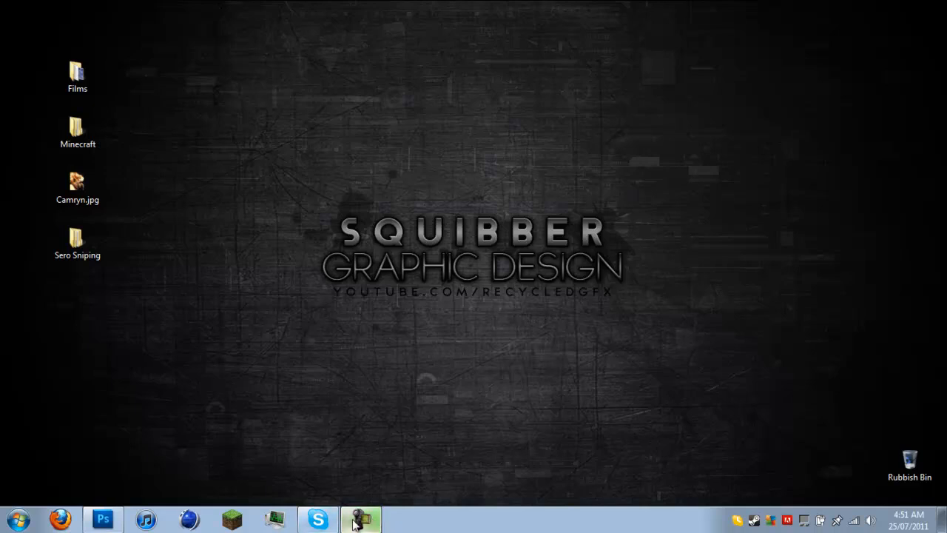
pyautogui.click(315, 521)
pyautogui.click(315, 521)
pyautogui.click(315, 521)
pyautogui.click(316, 521)
pyautogui.click(102, 521)
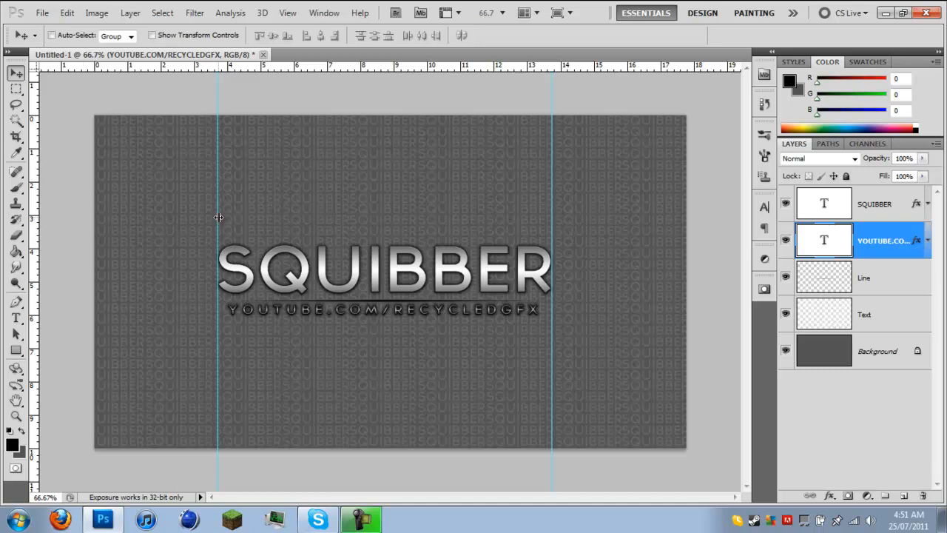
# Remove both vertical guides beside the SQUIBBER title and select the Line layer
pyautogui.moveTo(218, 231); pyautogui.dragTo(35, 231)
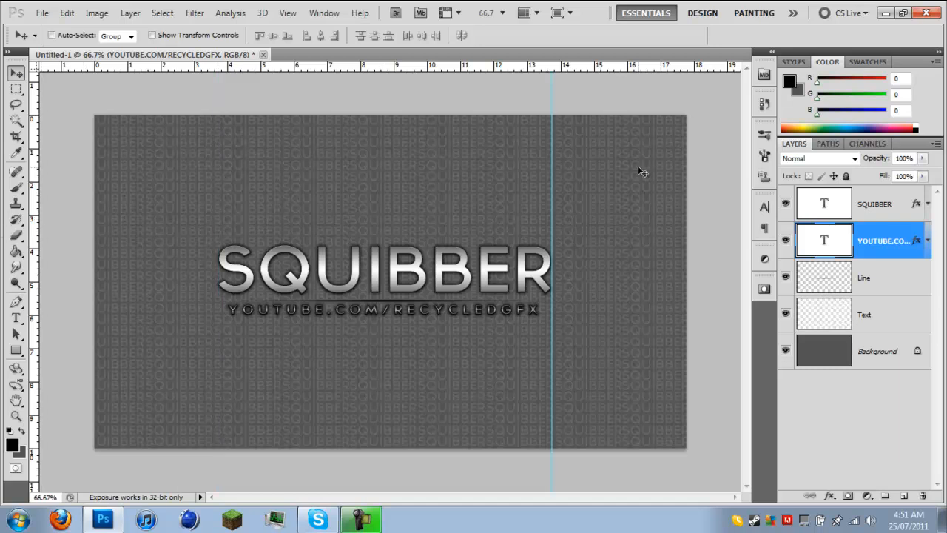
pyautogui.moveTo(552, 187); pyautogui.dragTo(35, 256)
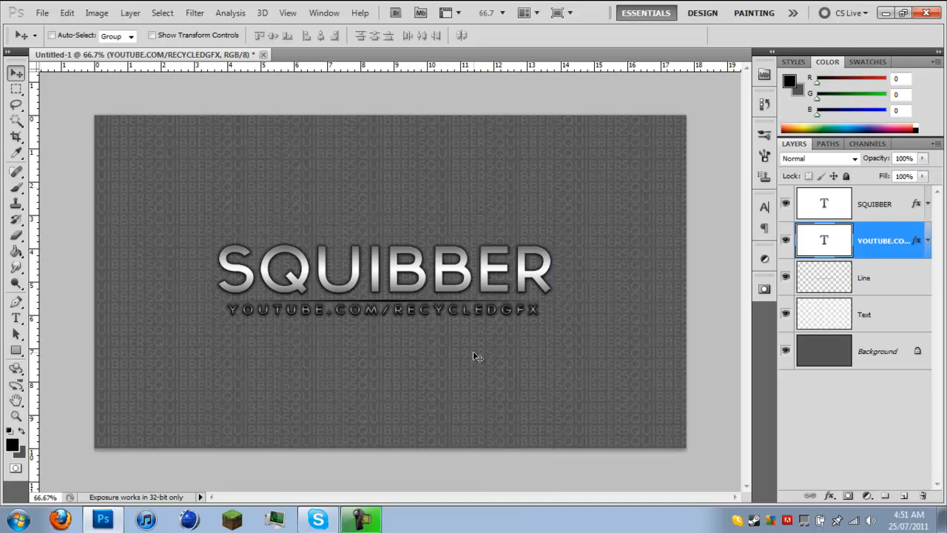
pyautogui.click(869, 279)
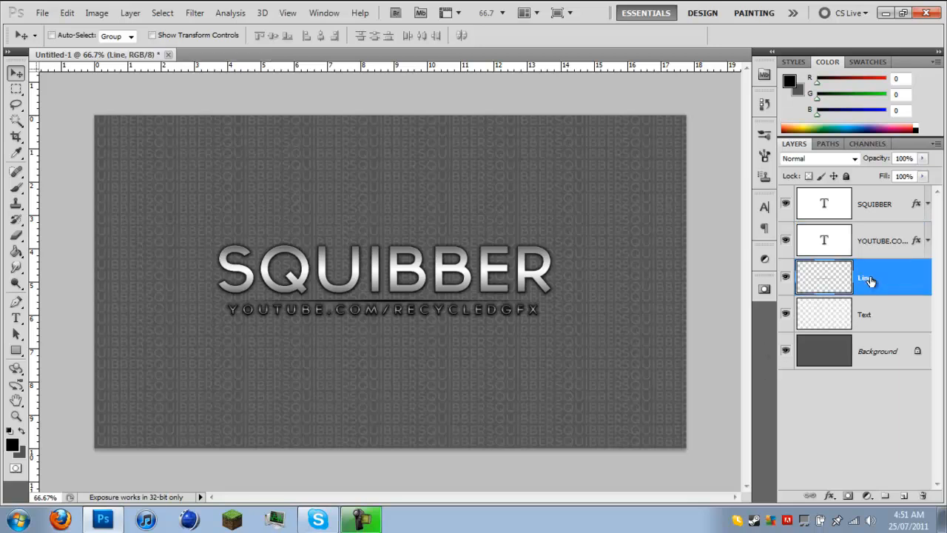